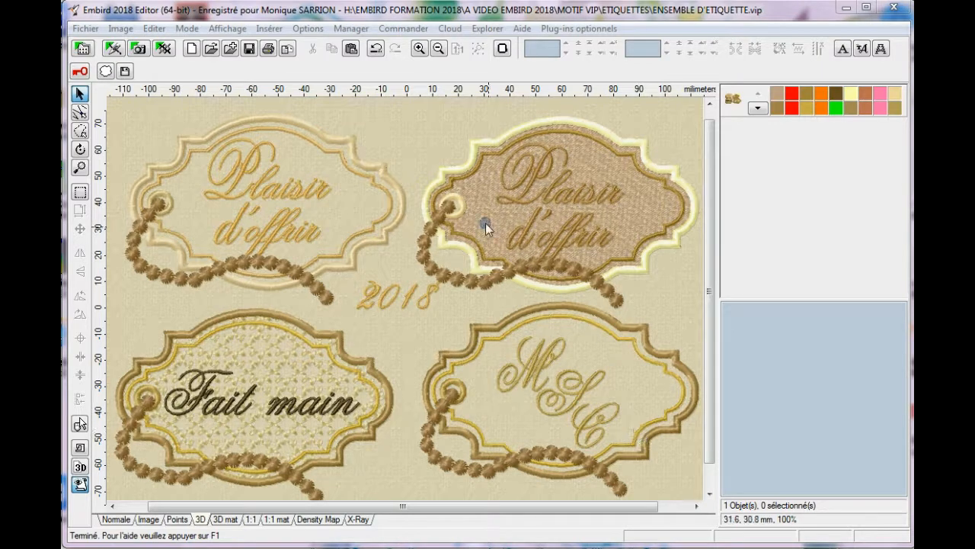
- Switch to Embird Studio and open the grid settings in the preferences, checking the available spacings and leaving the grid at 1 cm
click(112, 49)
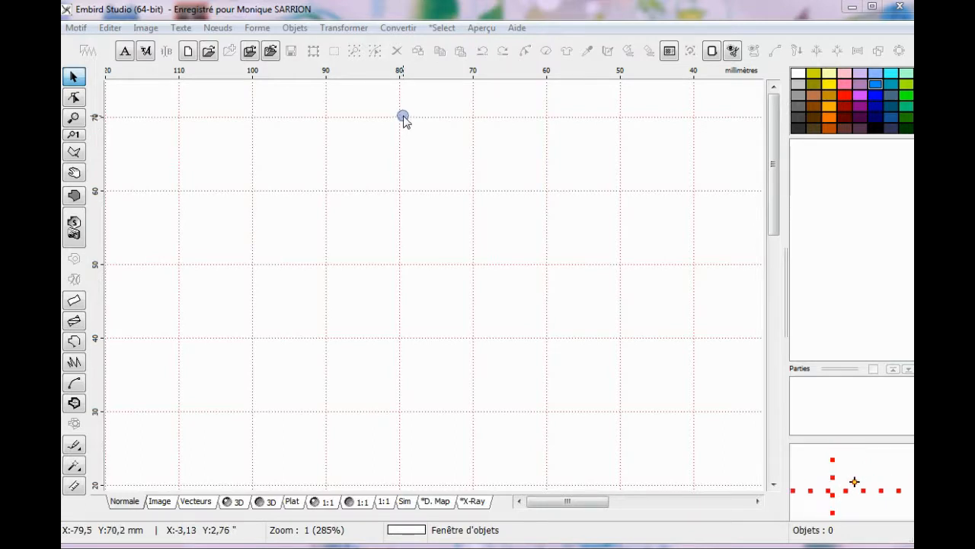
click(109, 28)
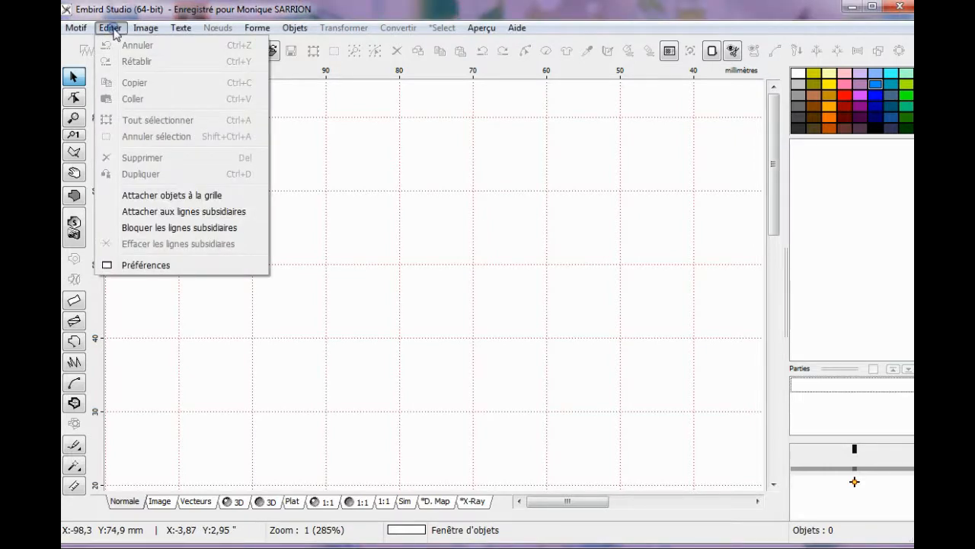
click(145, 265)
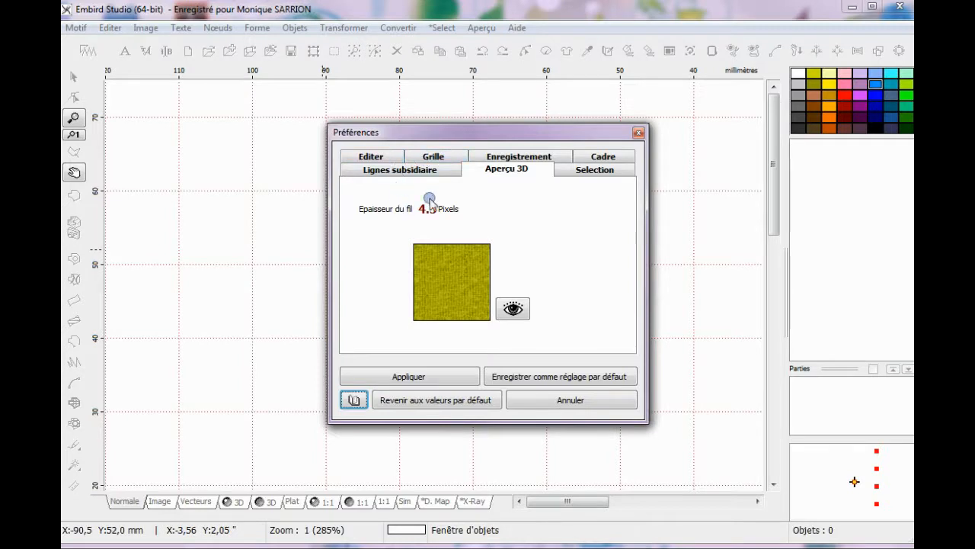
click(433, 156)
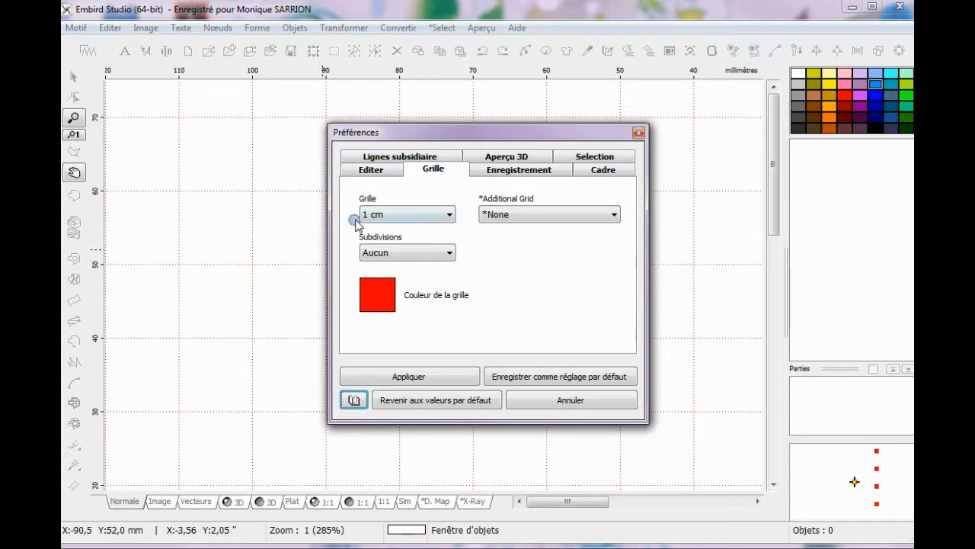
click(450, 214)
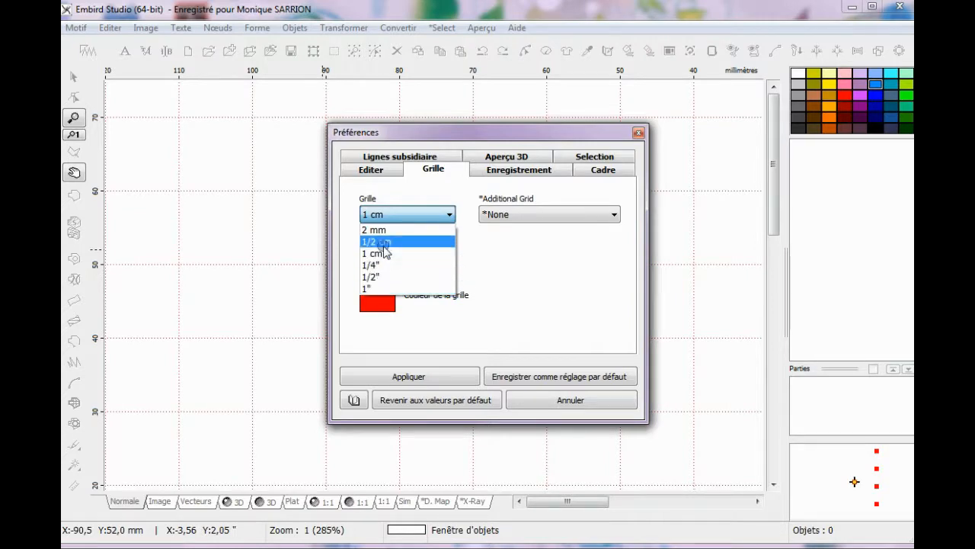
click(519, 285)
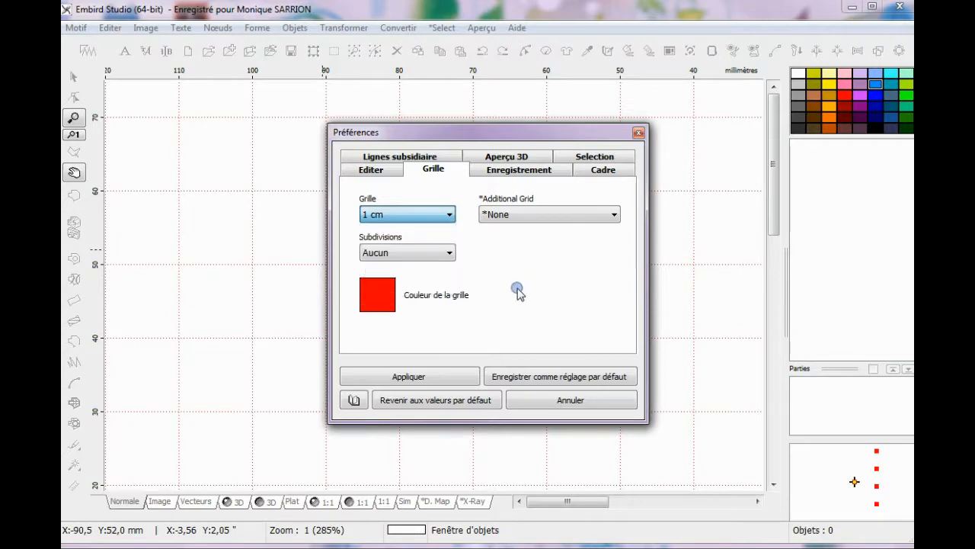
- Add red (255, 0, 0) to the custom colours, use it as the grid colour and save the preferences as default
click(375, 302)
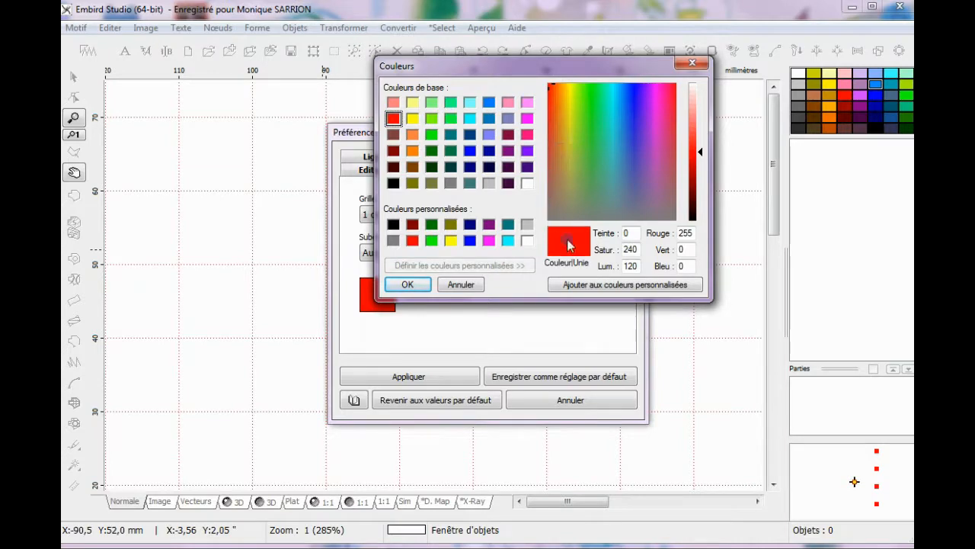
click(598, 285)
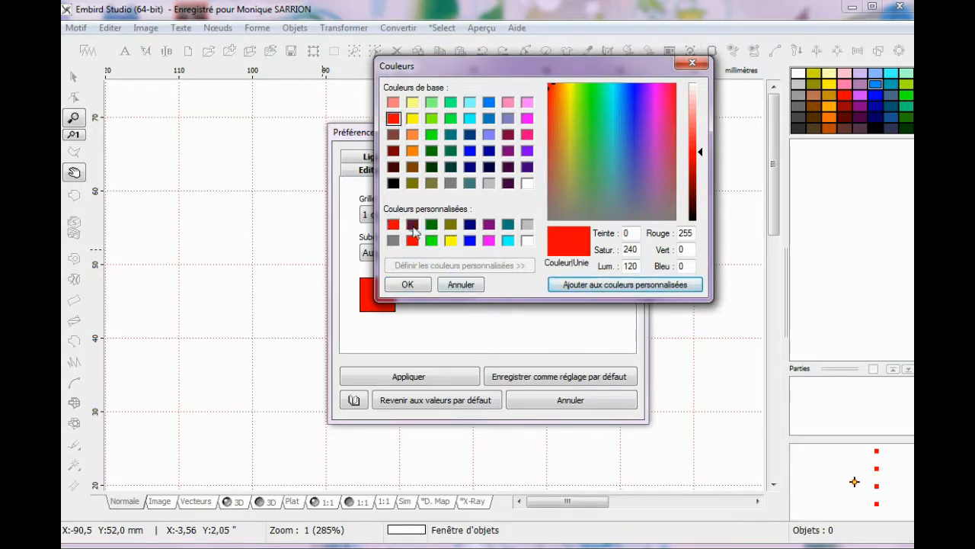
click(408, 285)
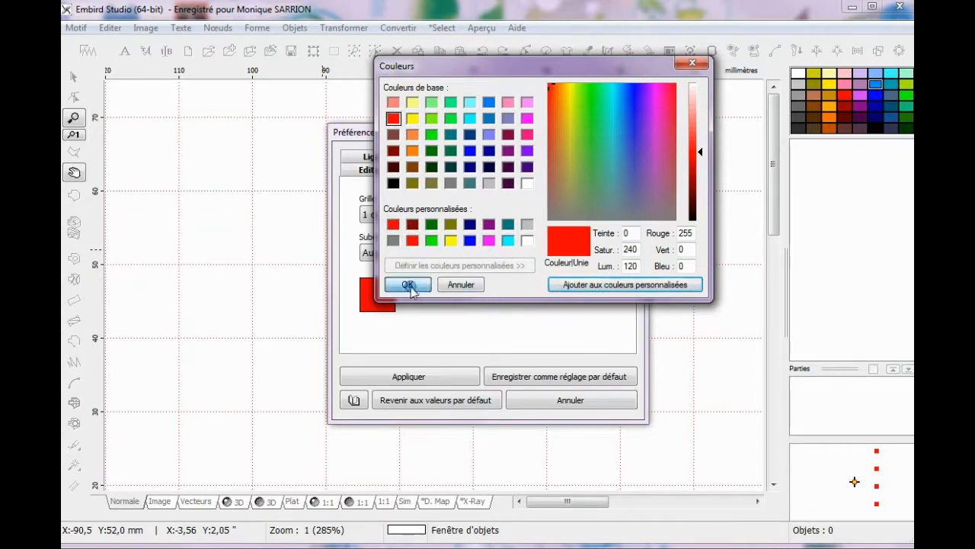
click(557, 376)
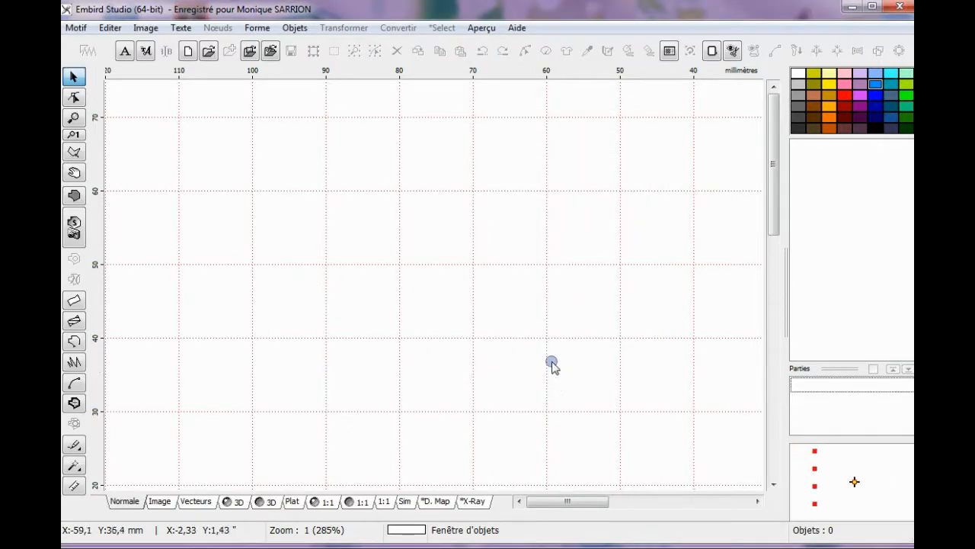
- Import the image etiquette9 from the etiquettes folder, resizing it to fit the selected hoop
click(145, 28)
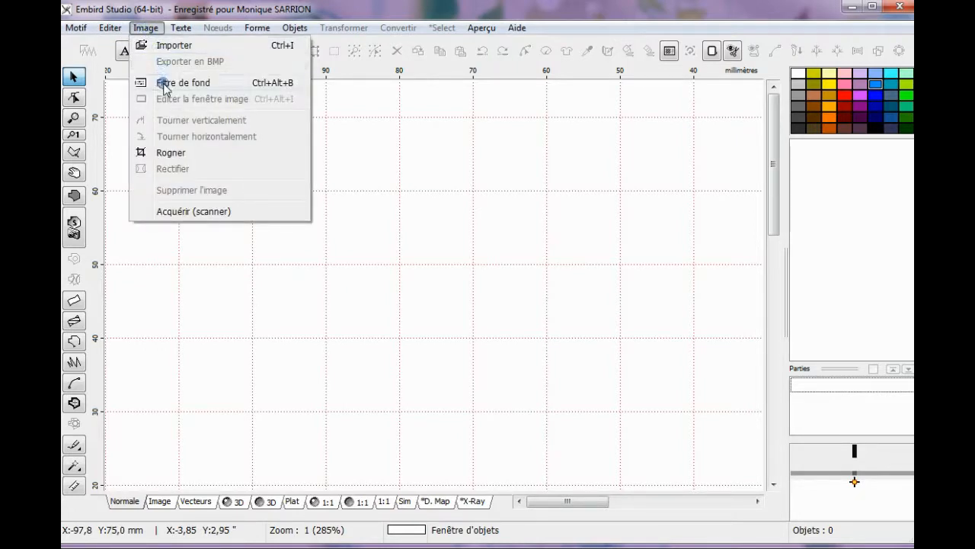
click(175, 44)
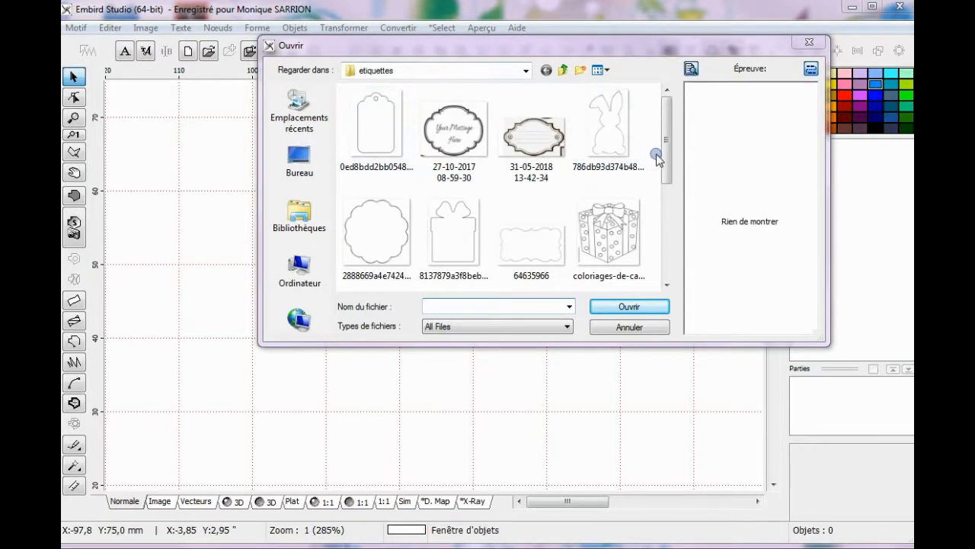
drag(667, 116, 644, 222)
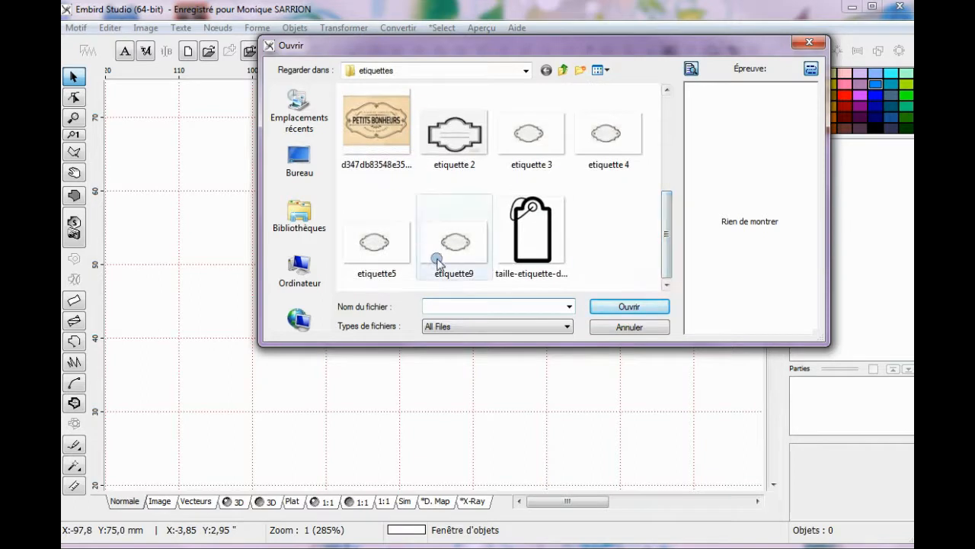
click(457, 243)
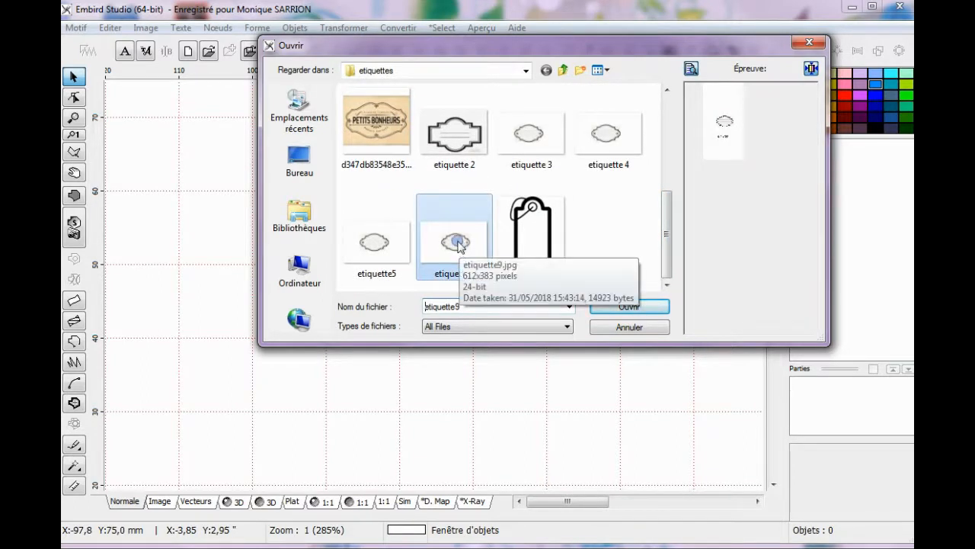
click(629, 306)
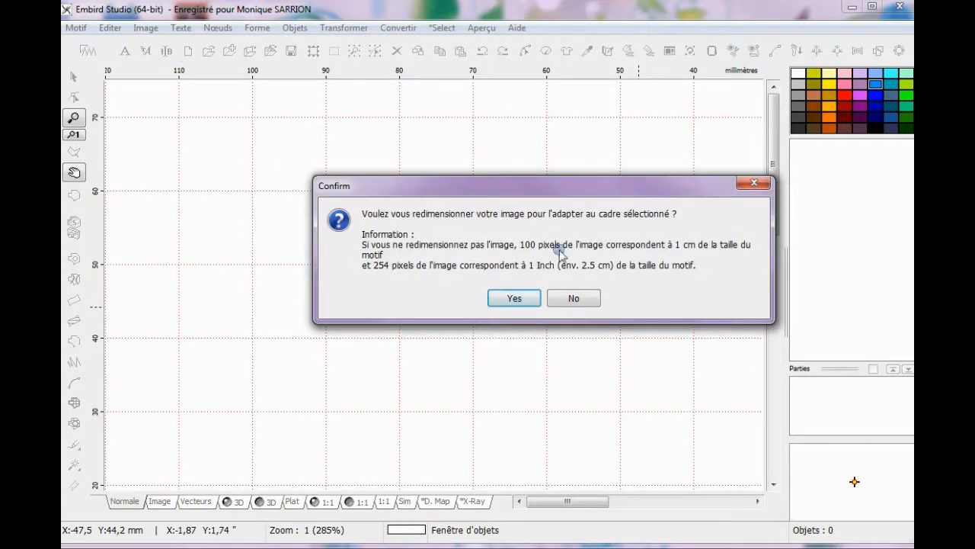
click(515, 299)
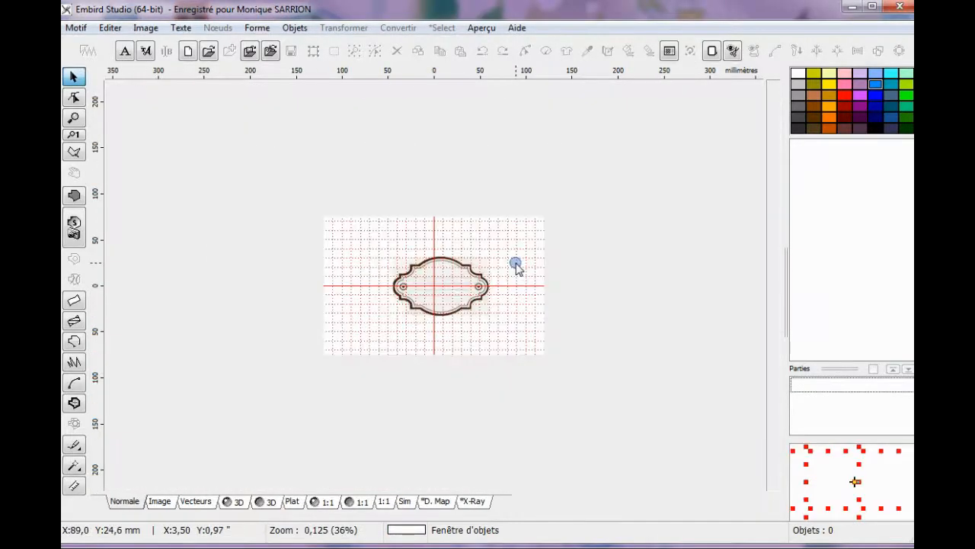
scroll(496, 270, up, 2)
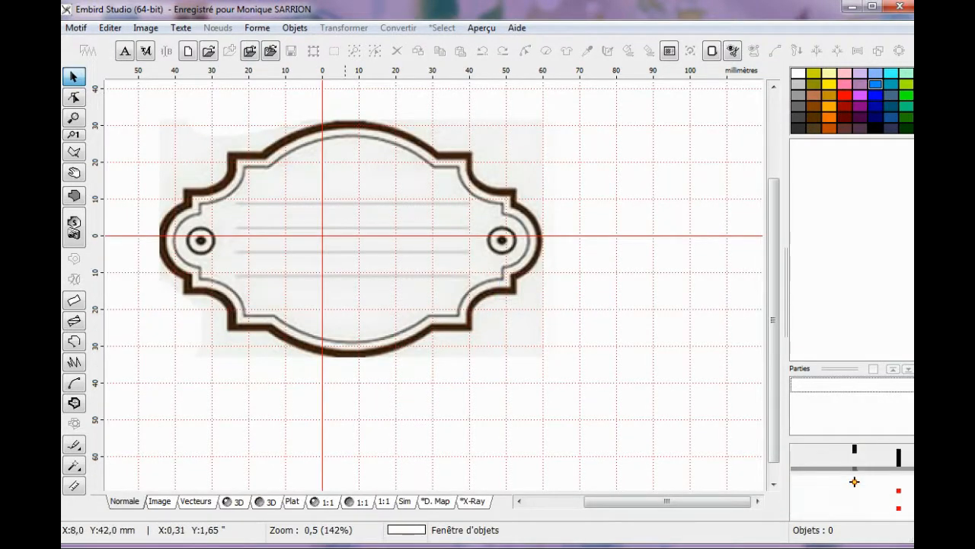
- Resize the imported label image to a width of 160.5 mm, keeping its length-to-width ratio
click(146, 29)
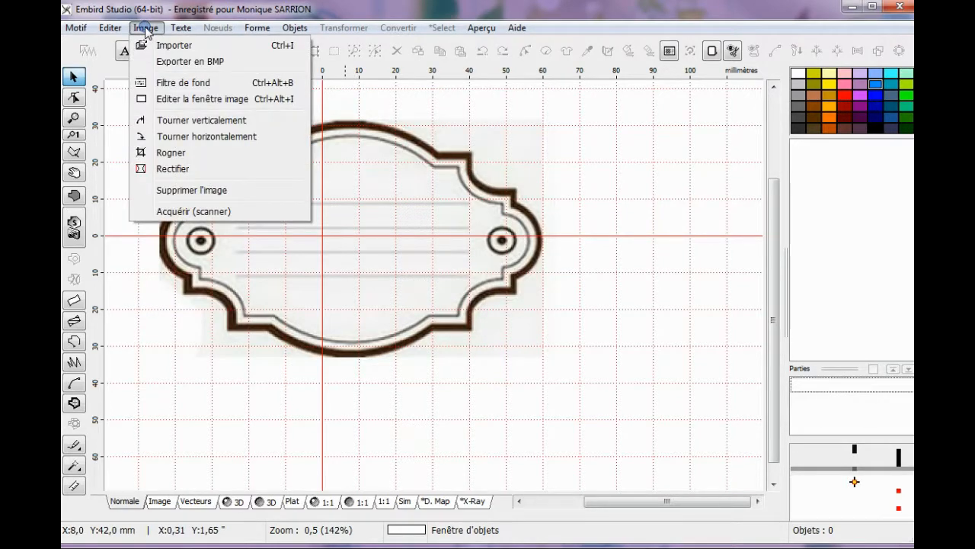
click(223, 100)
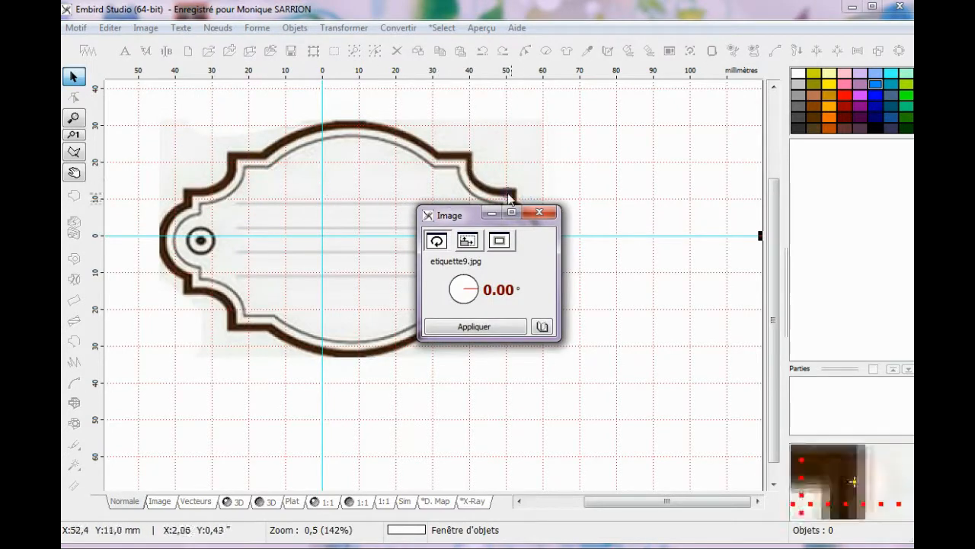
click(467, 240)
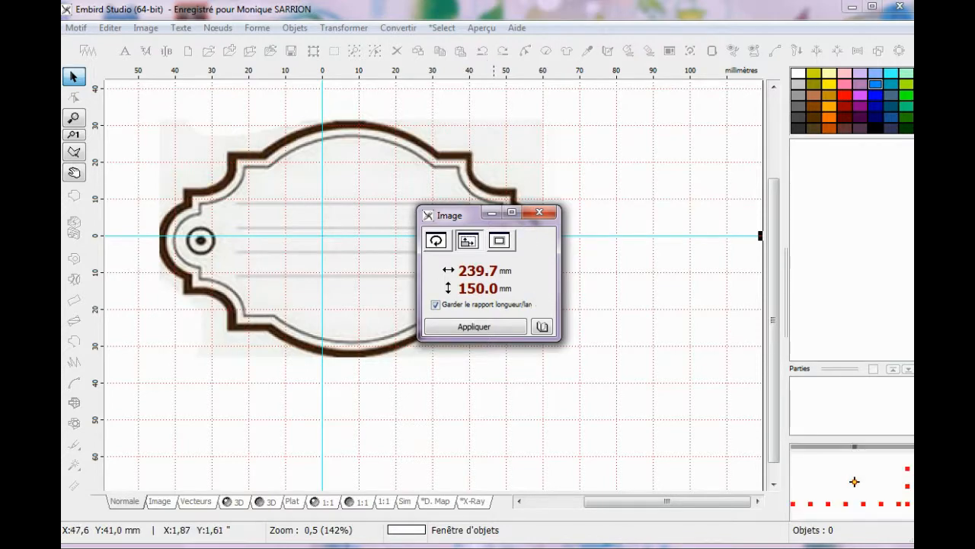
click(446, 273)
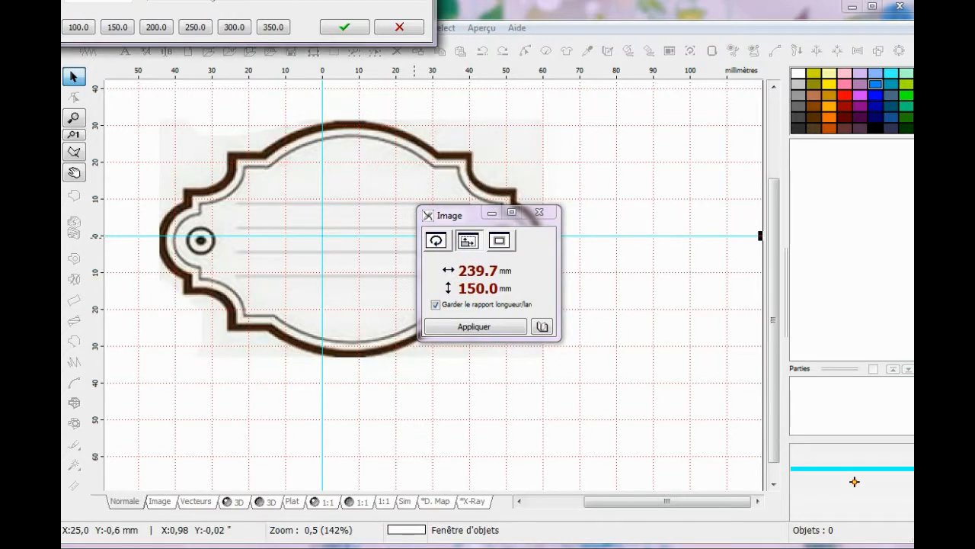
drag(224, 0, 473, 166)
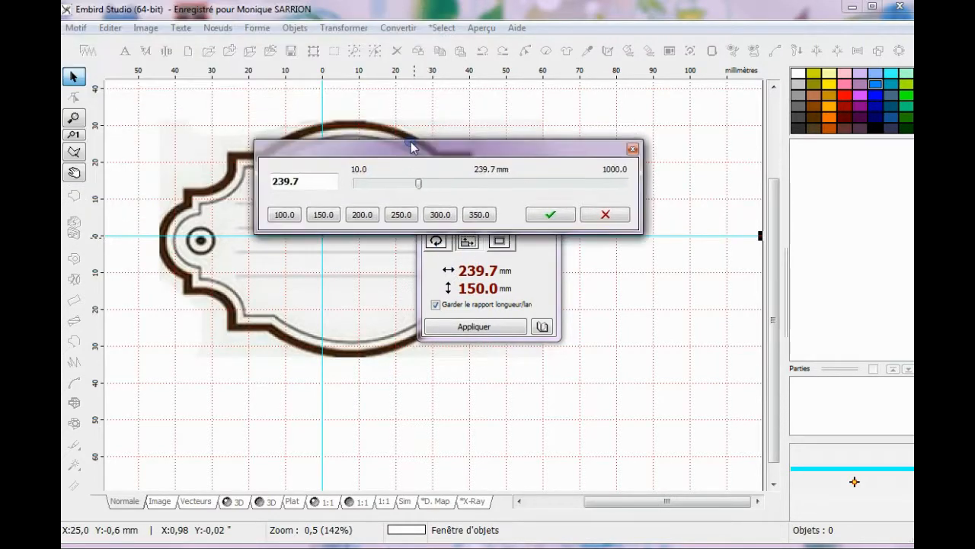
click(305, 177)
drag(305, 178, 252, 186)
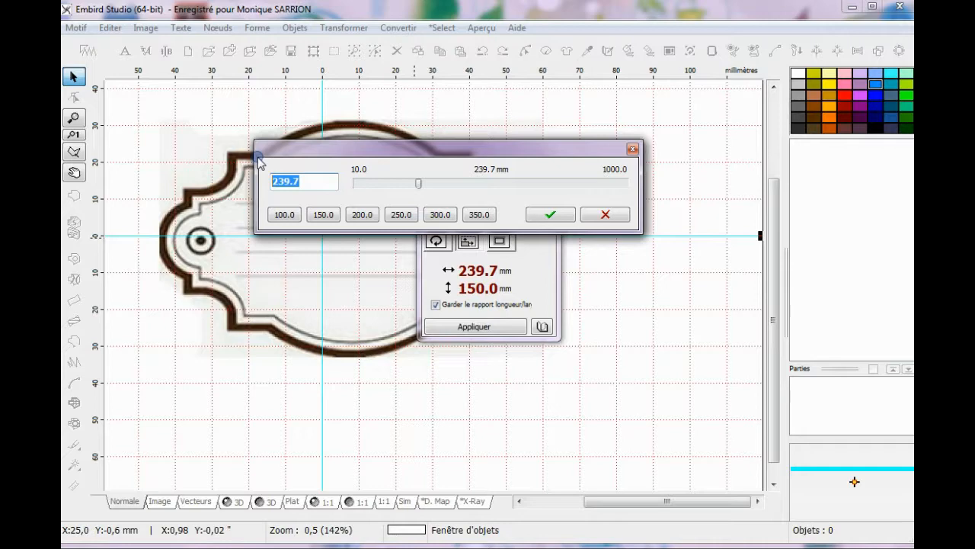
text(16)
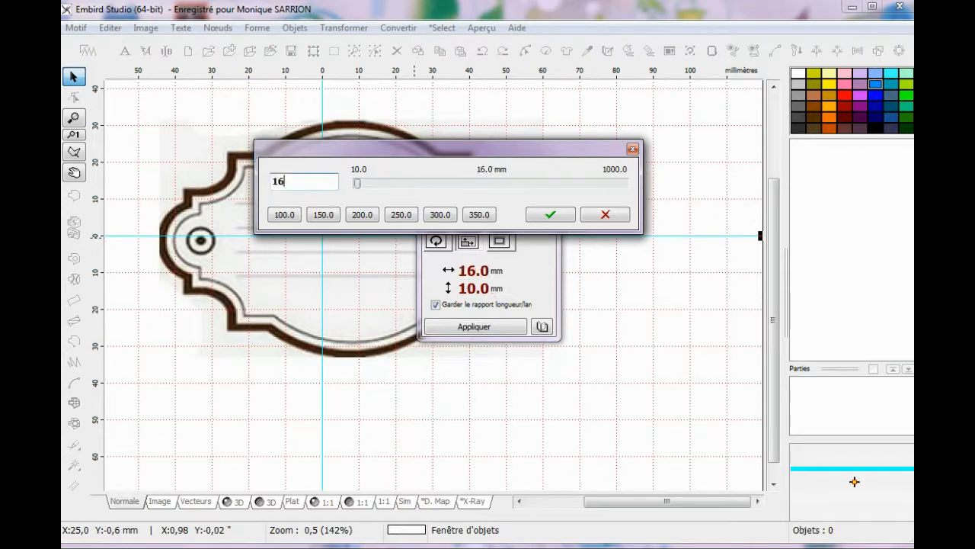
text(0.)
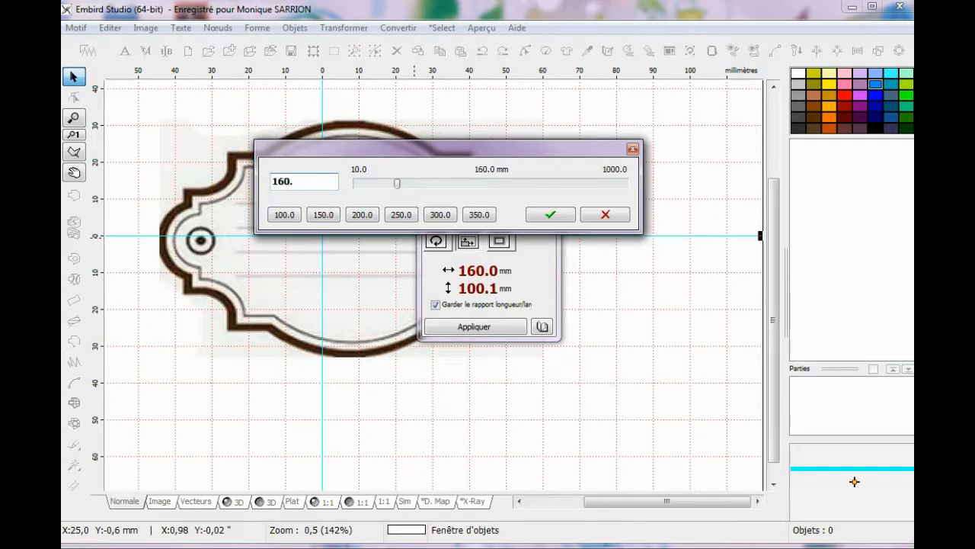
text(5)
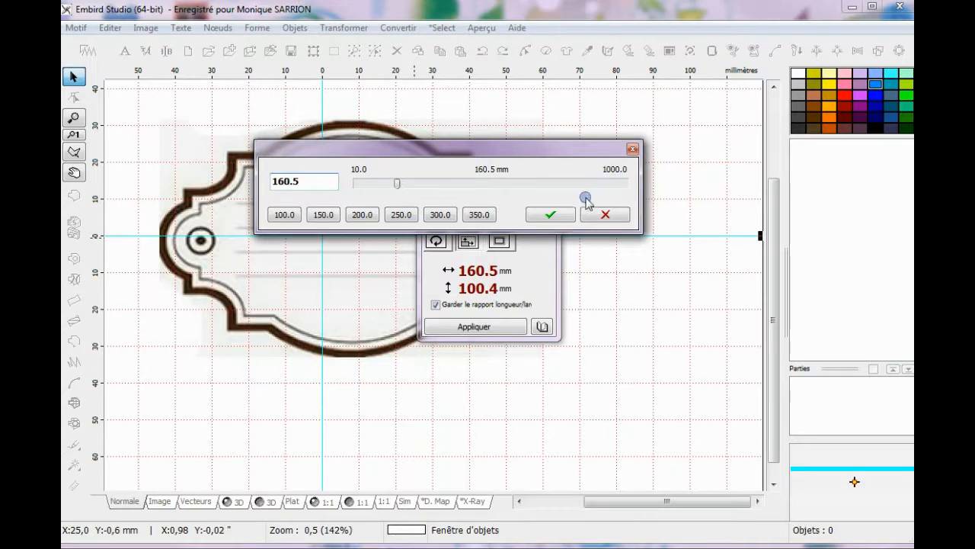
click(564, 215)
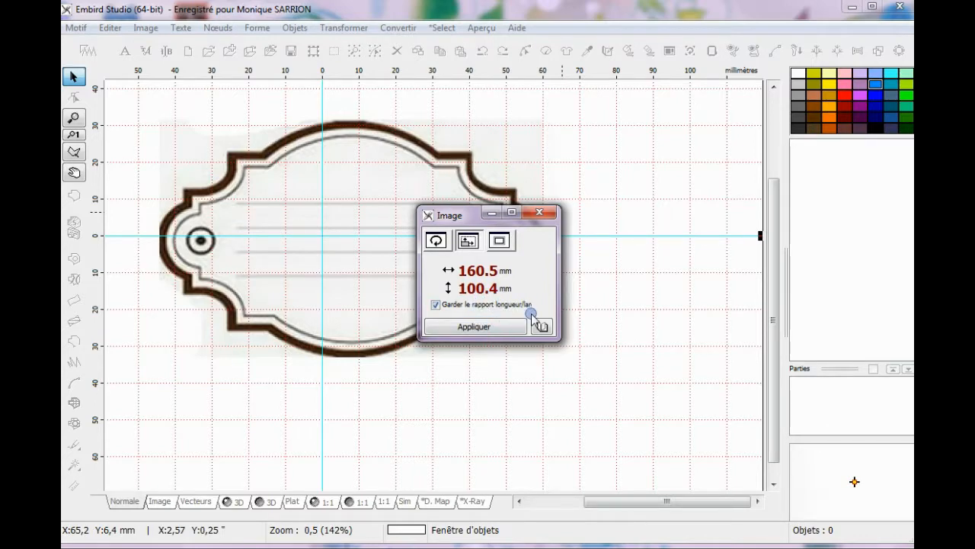
click(495, 328)
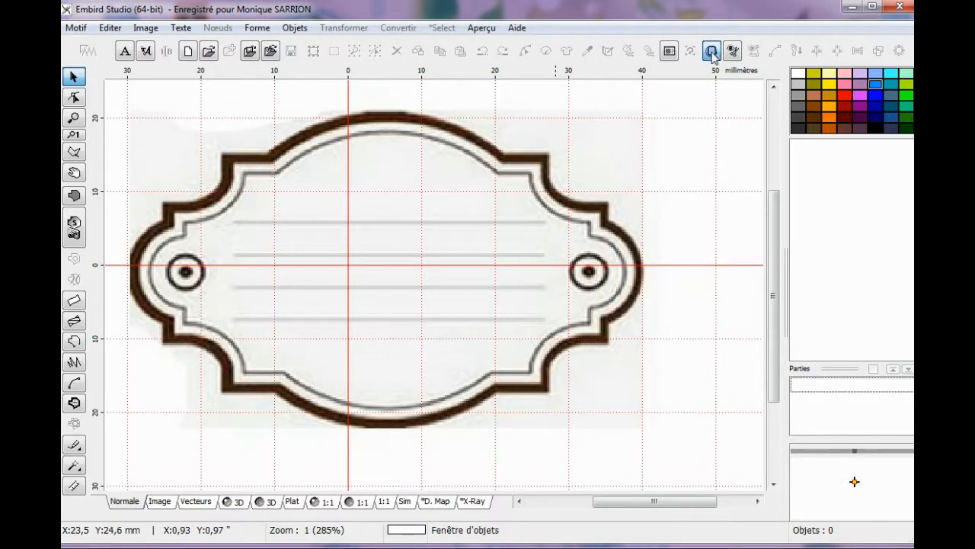
- Set the hoop to Pfaff Creative Quilters Hoop, 200 x 200 mm, and apply it to the workspace
click(712, 52)
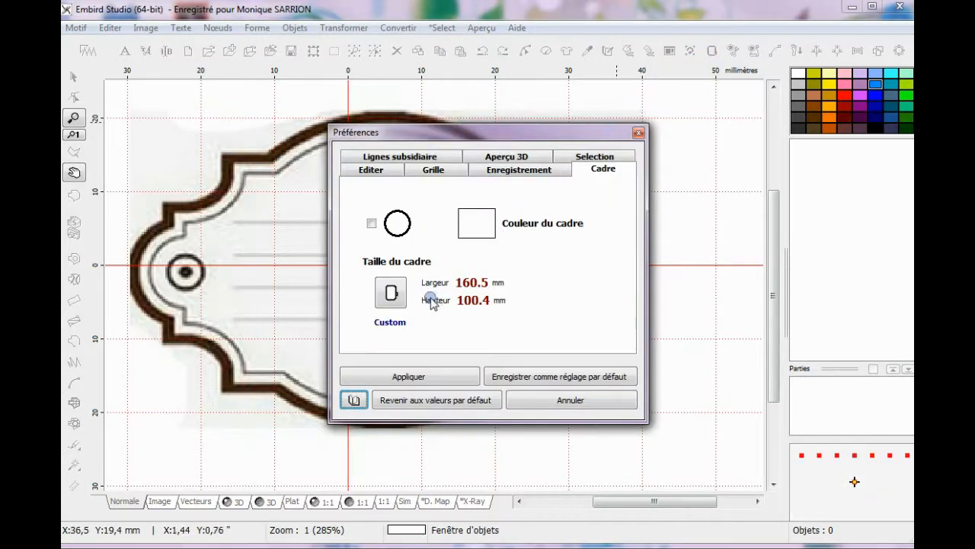
click(391, 294)
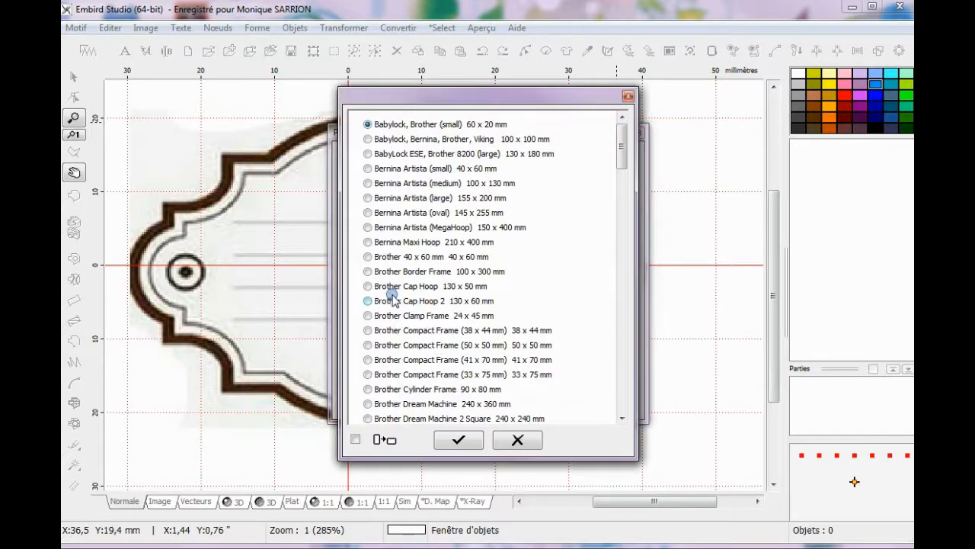
drag(623, 142, 608, 192)
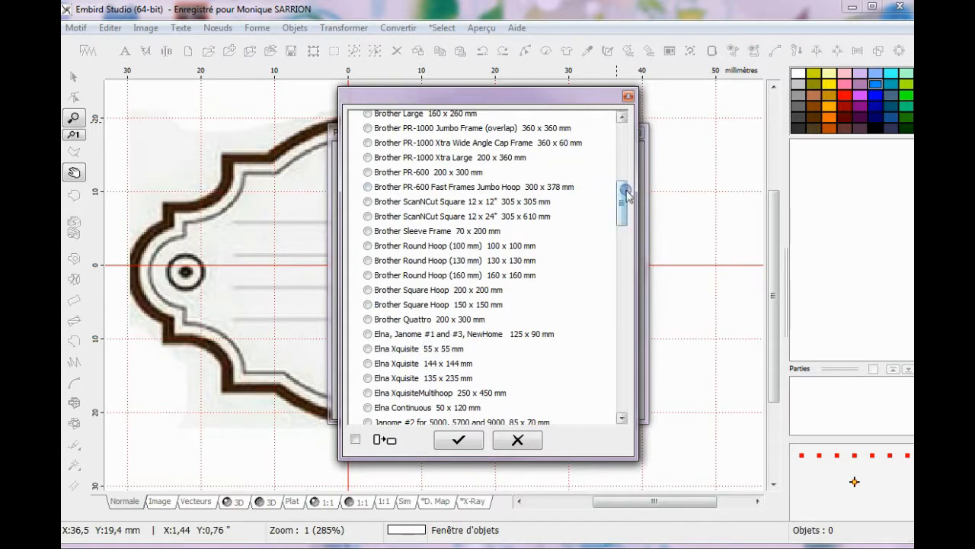
click(625, 192)
drag(625, 192, 625, 343)
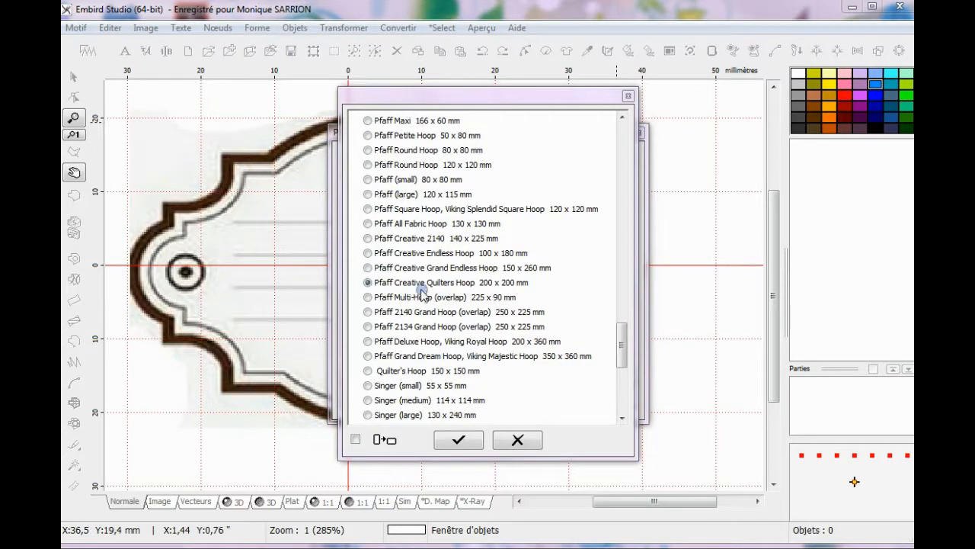
click(369, 283)
click(460, 440)
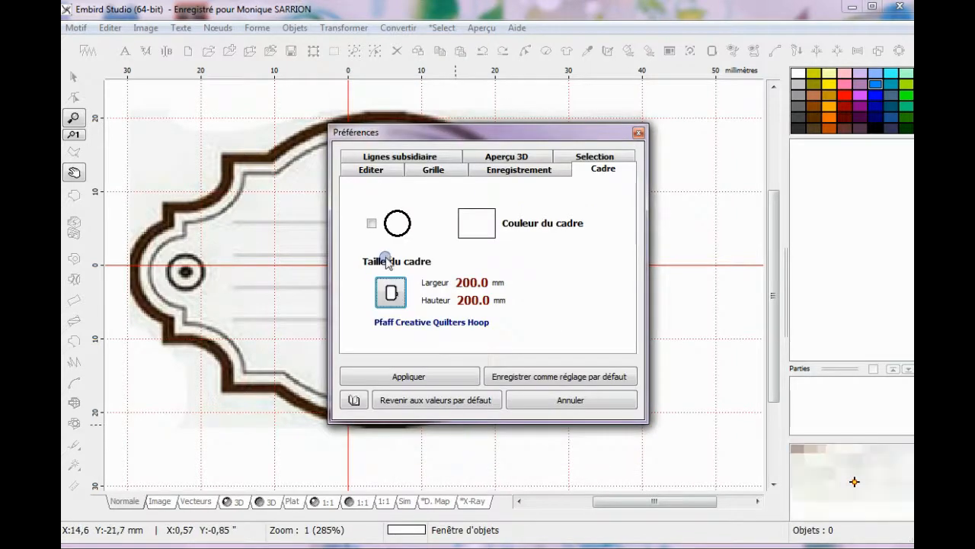
click(402, 381)
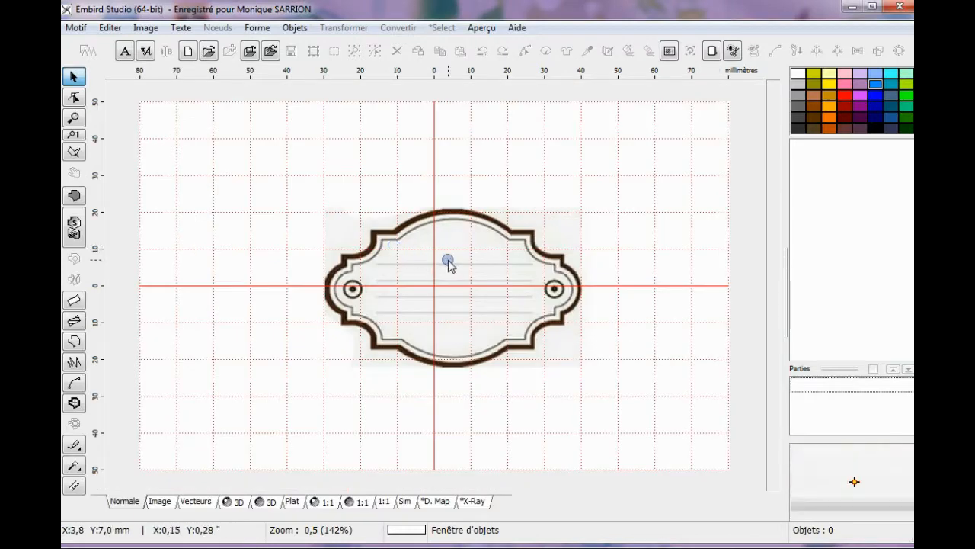
scroll(449, 263, down, 1)
scroll(450, 263, up, 2)
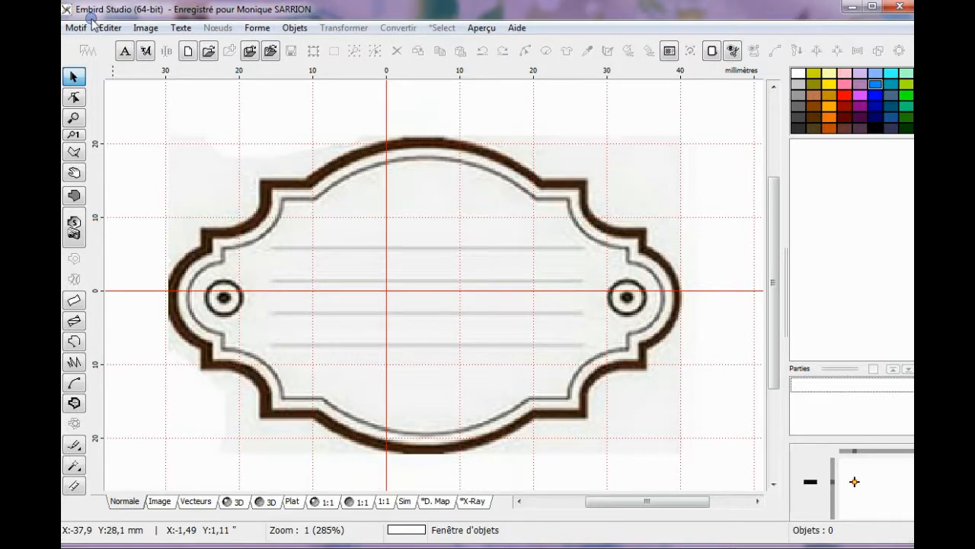
- Start a red one-edge outline at the label border's top centre and curve its first segment along the upper-right arc
click(845, 96)
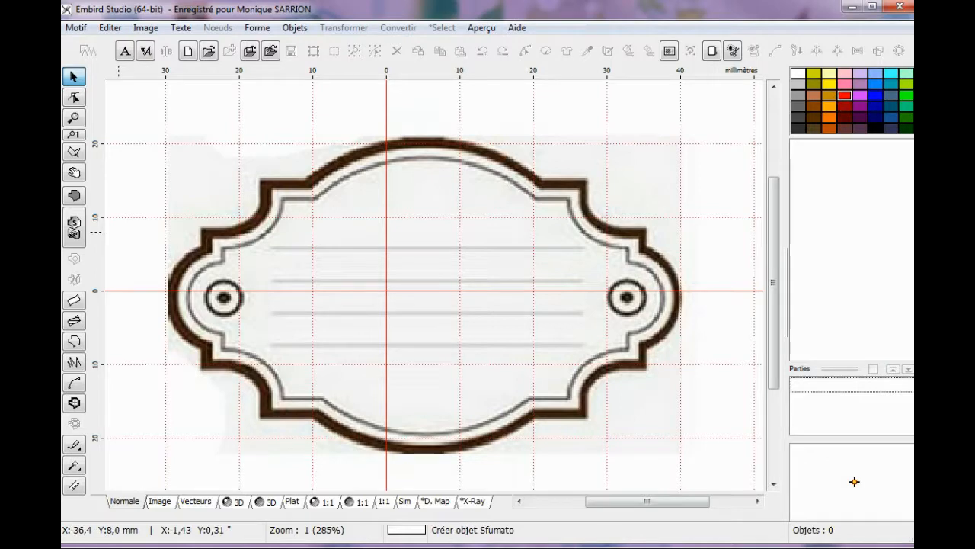
click(77, 343)
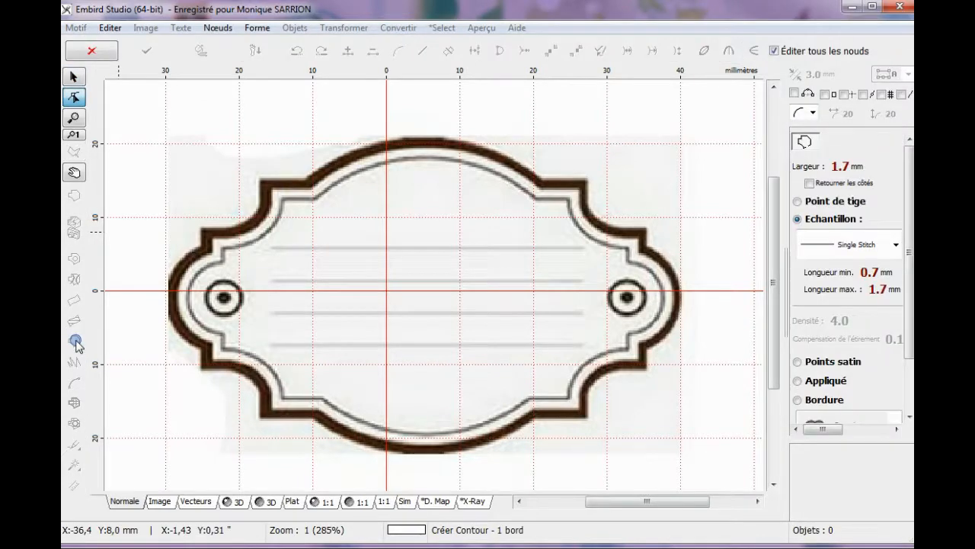
click(423, 137)
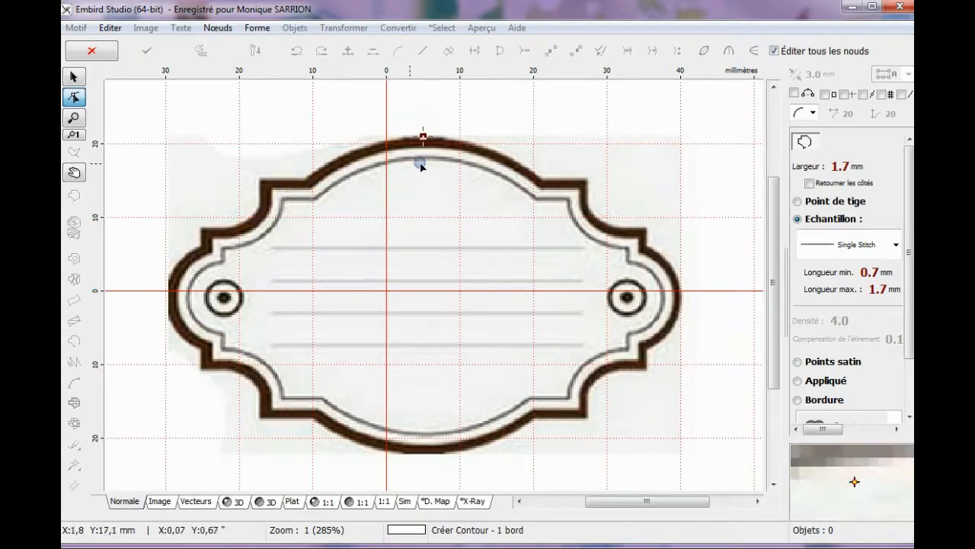
click(541, 180)
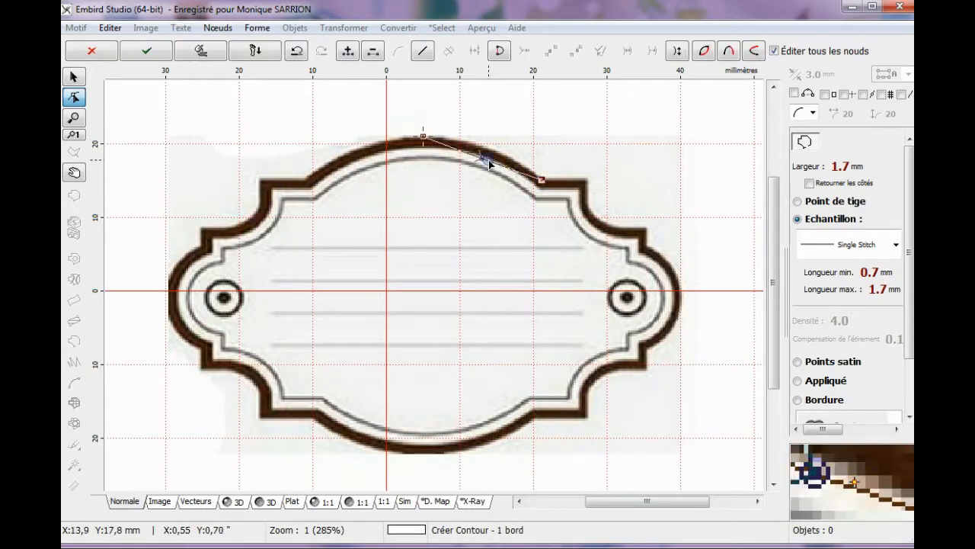
drag(479, 156, 485, 146)
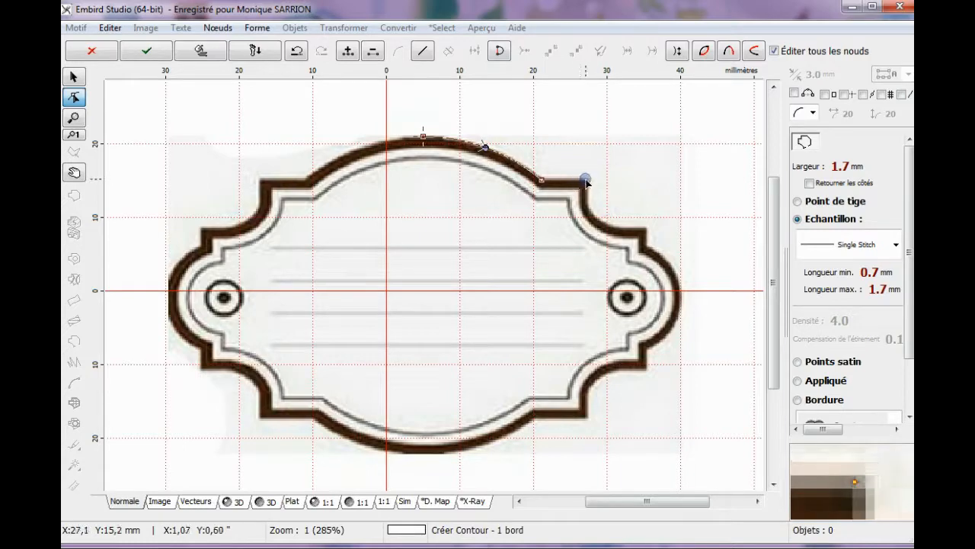
- Trace the outline around the upper-right notch and the rounded right end, following the brown border's outer edge
click(586, 183)
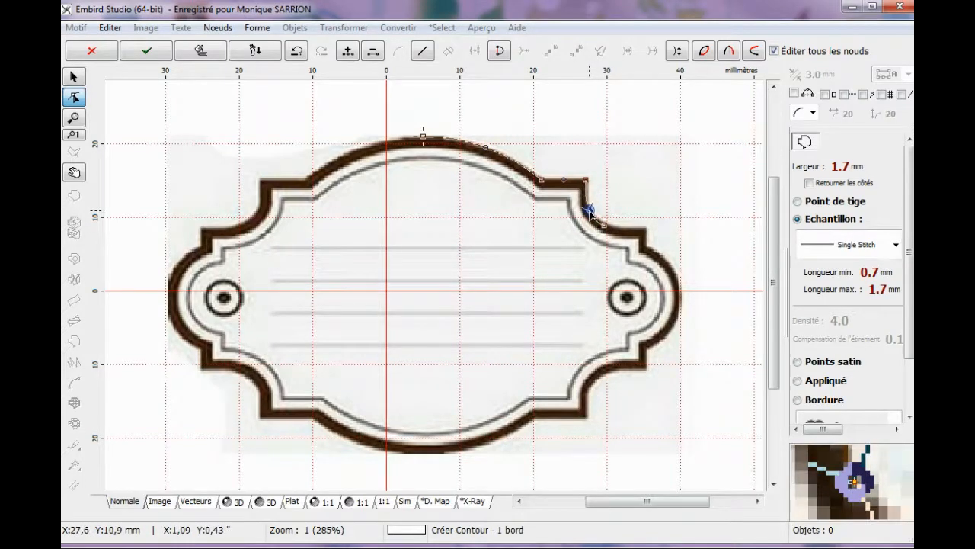
click(646, 227)
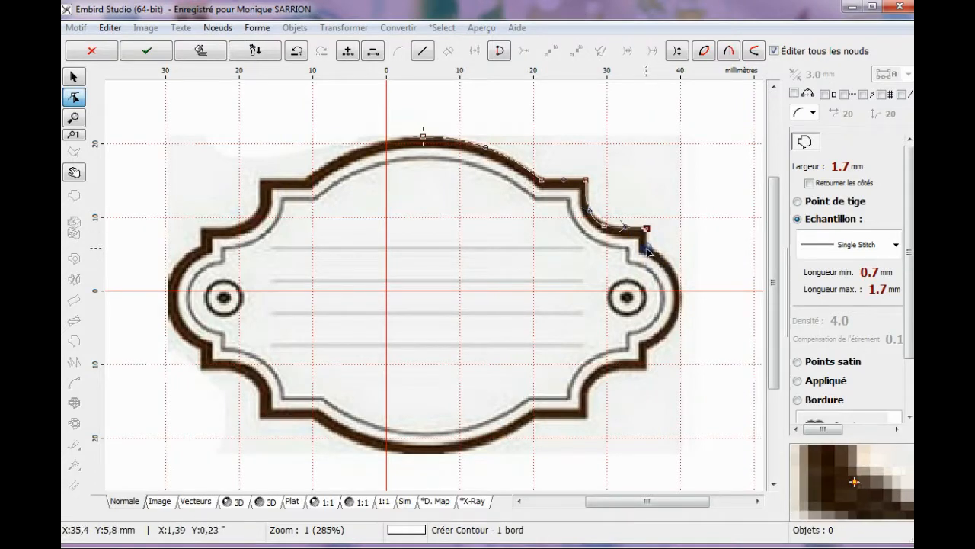
click(682, 304)
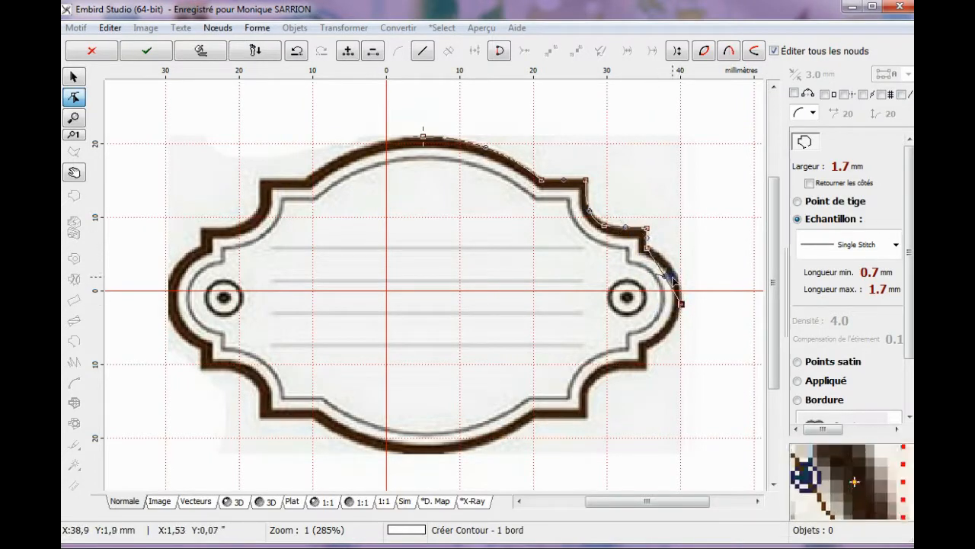
click(647, 350)
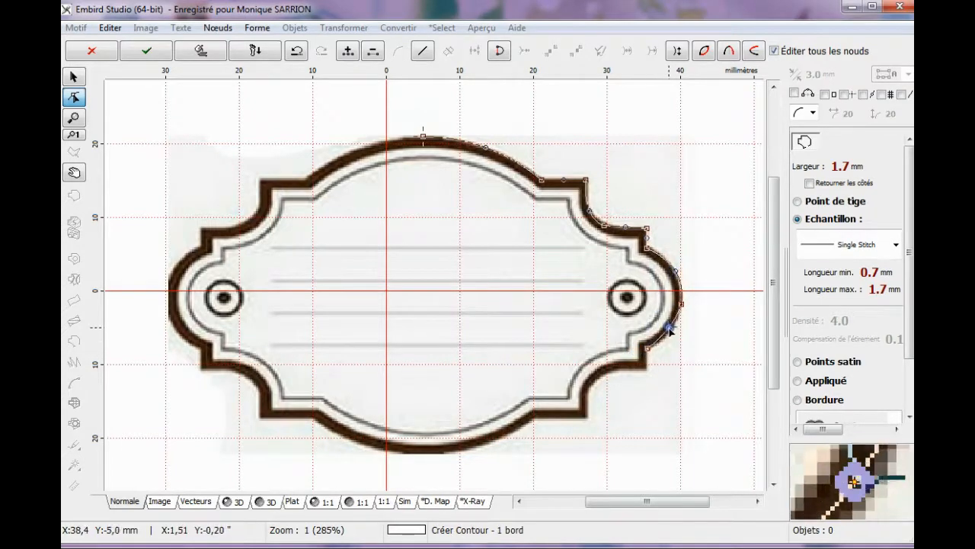
- Continue the outline around the lower-right notch and along the lower arc to the border's bottom centre
click(647, 368)
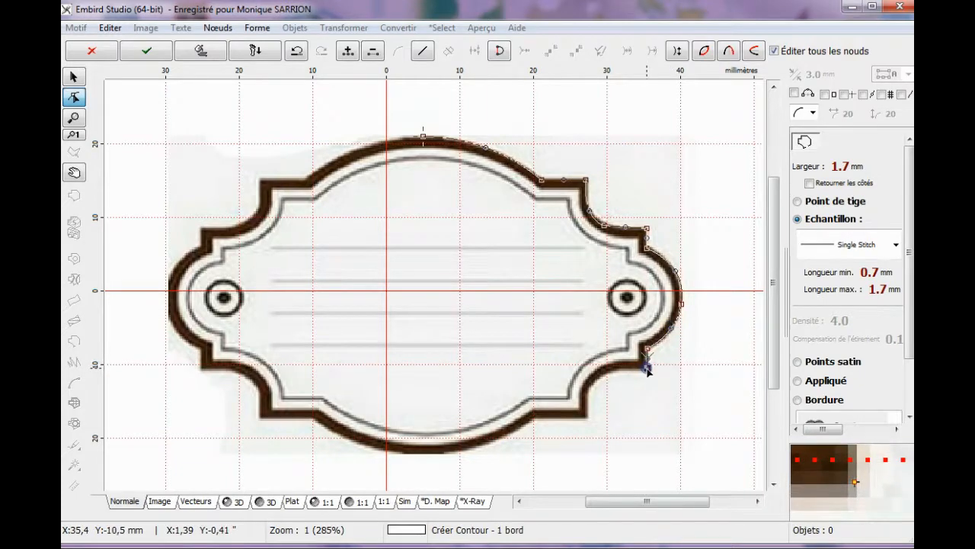
click(601, 377)
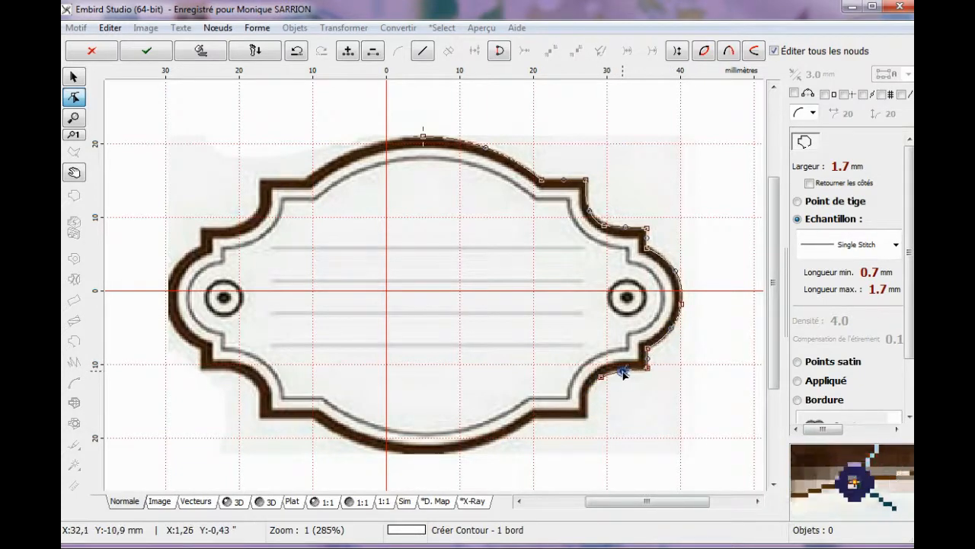
click(586, 416)
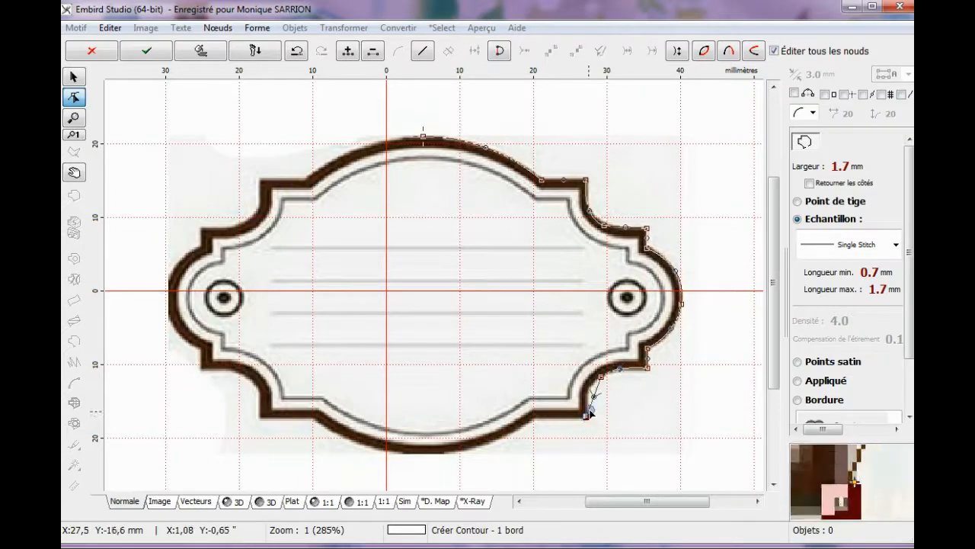
click(535, 418)
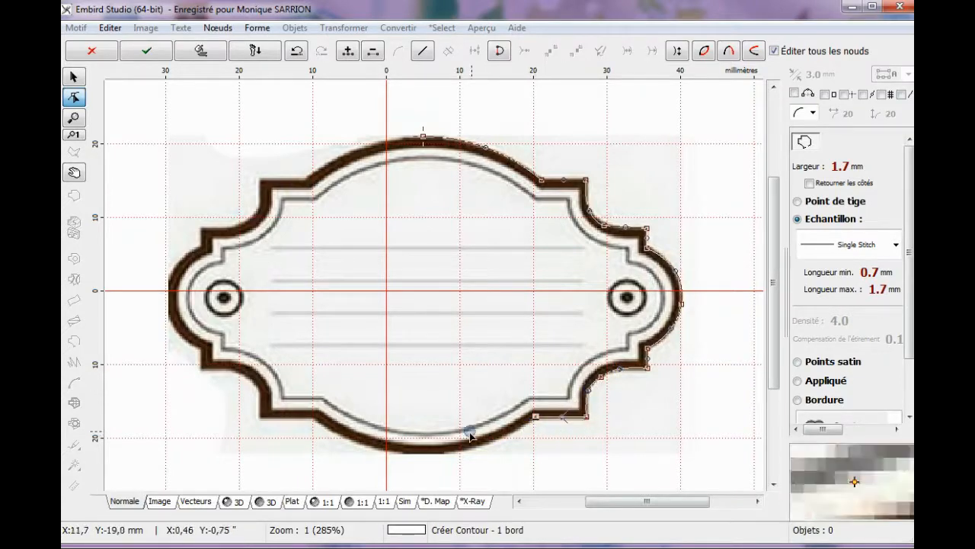
click(420, 455)
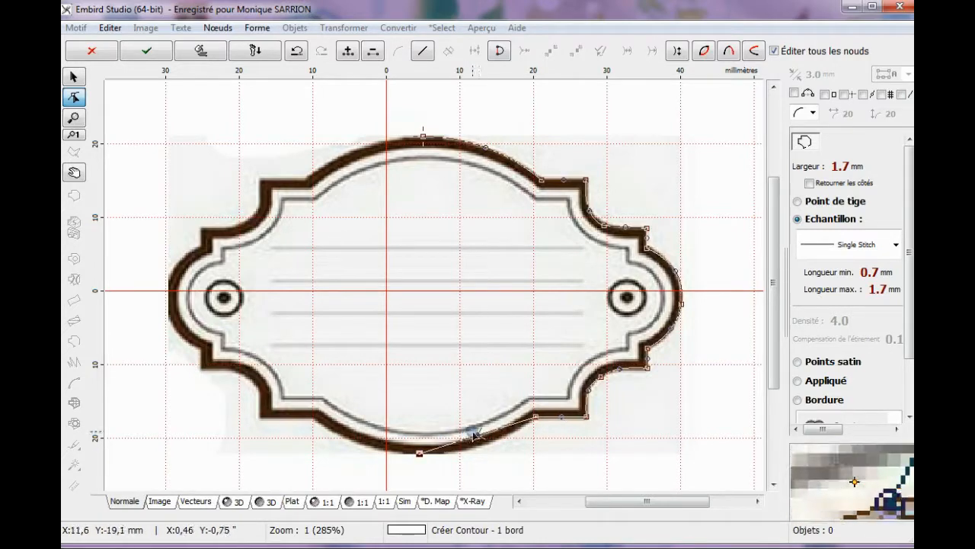
- Trace the outline along the lower-left arc and around the lower-left notch, bending the segments to the border
click(314, 418)
click(361, 440)
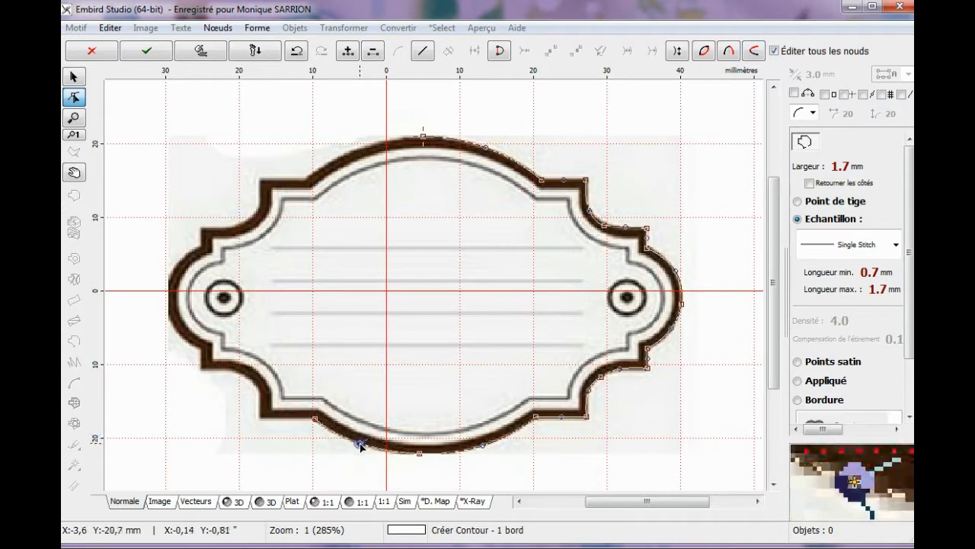
click(263, 418)
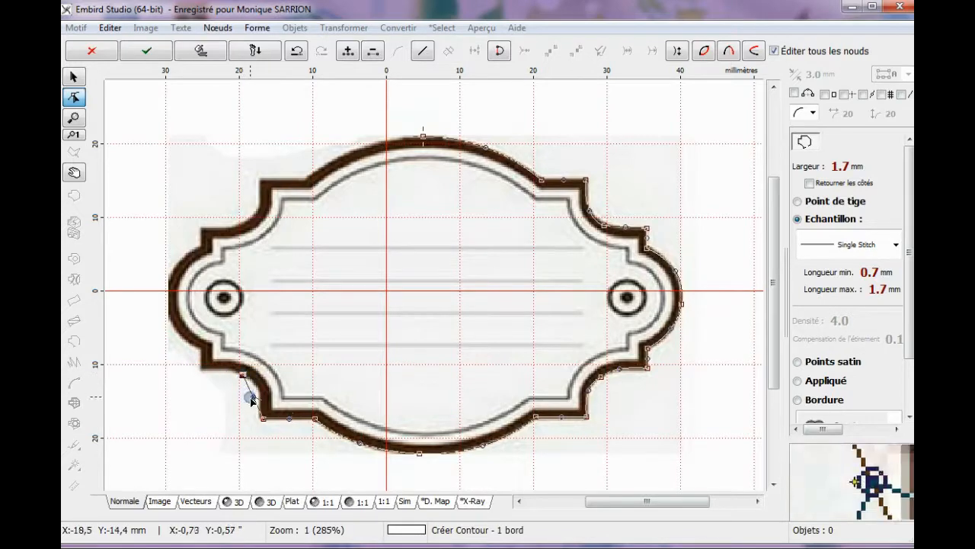
click(257, 386)
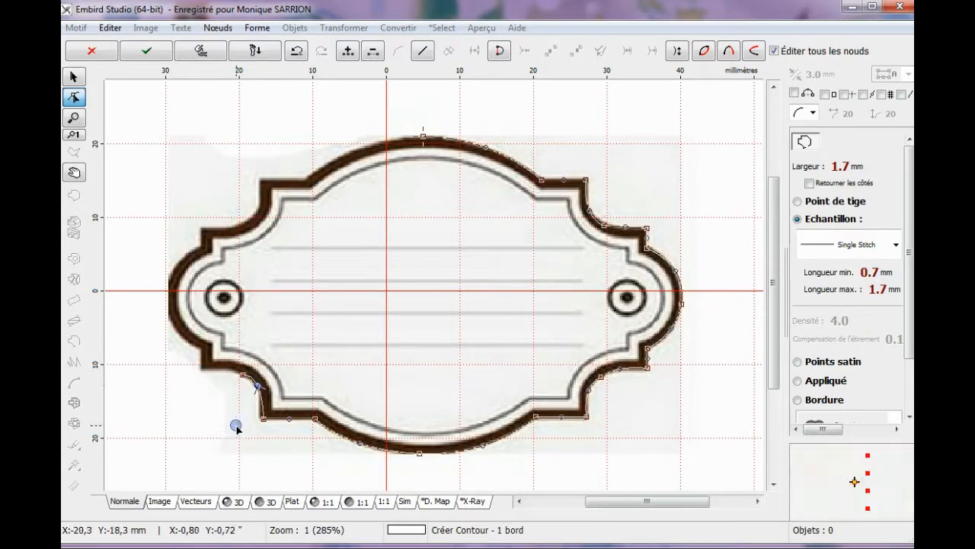
click(244, 375)
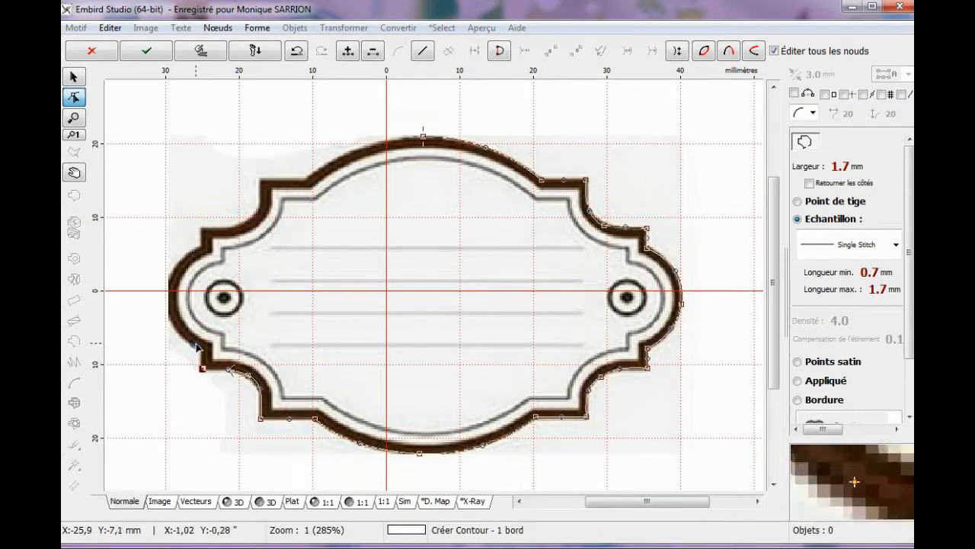
- Trace the rounded left end and the upper-left notch, curving the segments along the border's outer edge
click(167, 280)
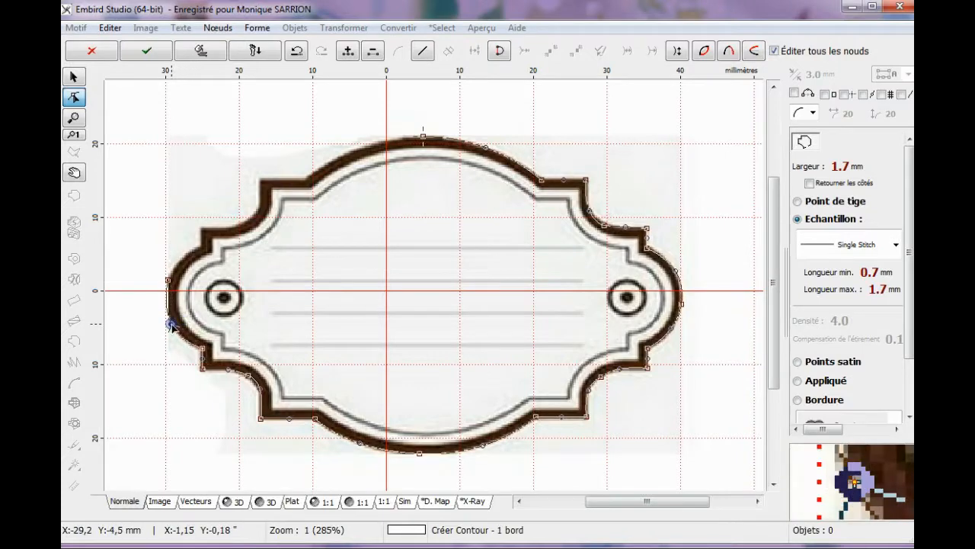
click(181, 259)
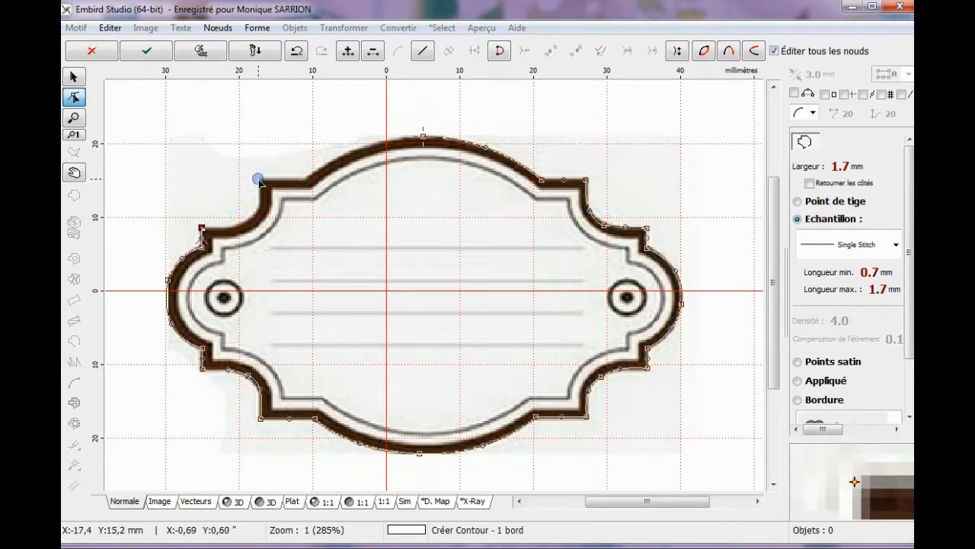
drag(260, 178, 248, 221)
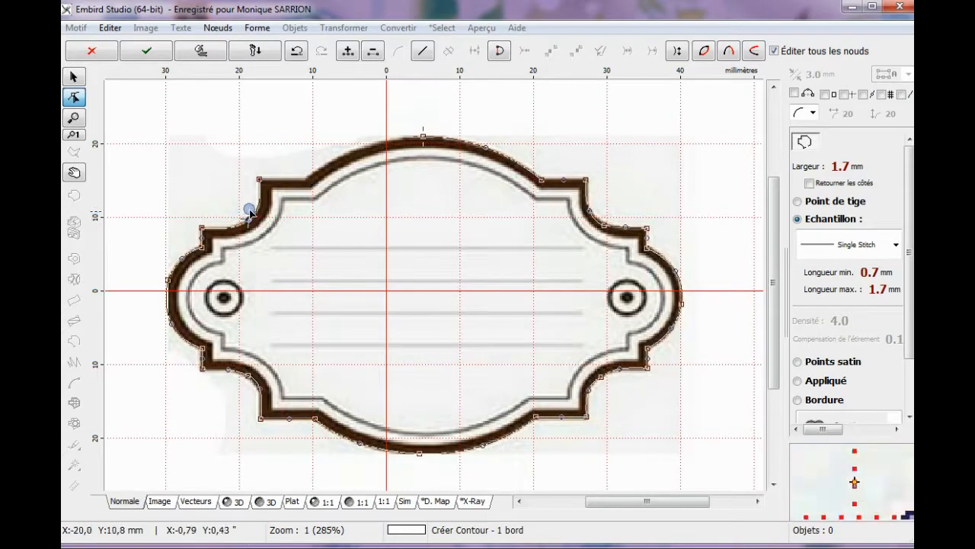
- Trace the last stretch along the upper-left arc back towards the starting node at the top centre
click(308, 182)
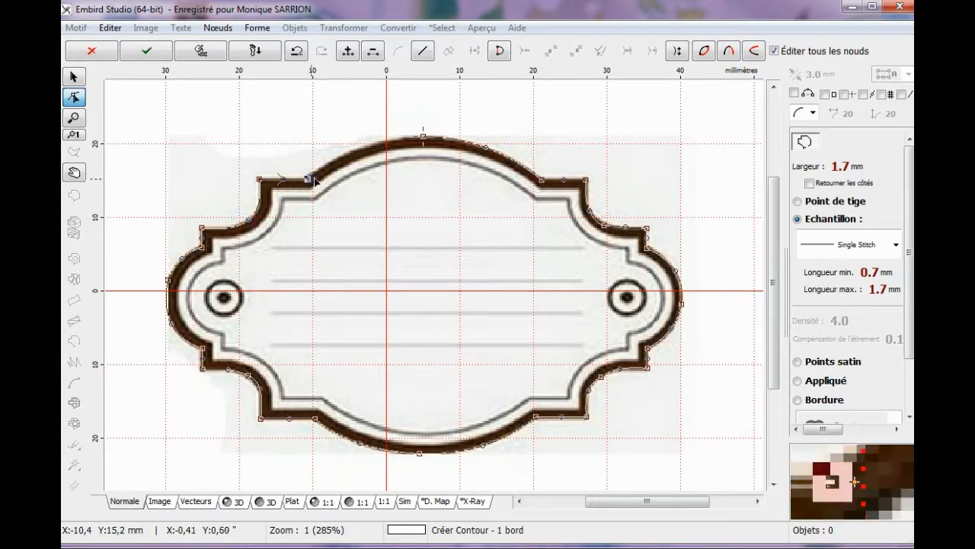
click(408, 141)
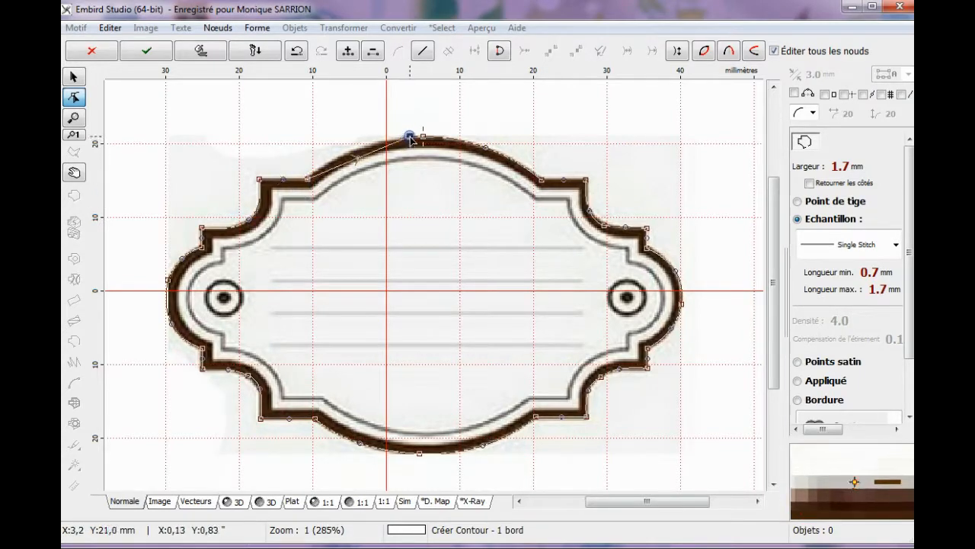
click(355, 152)
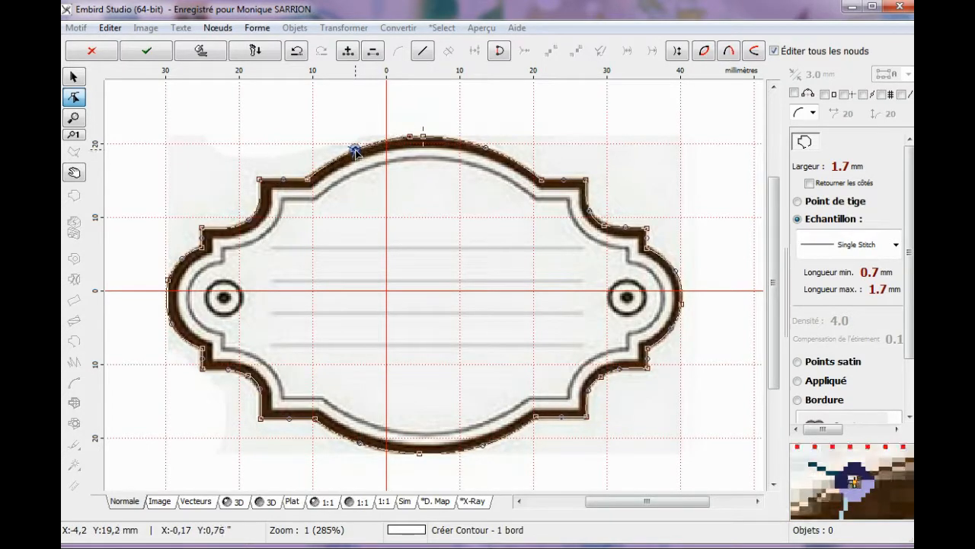
click(424, 138)
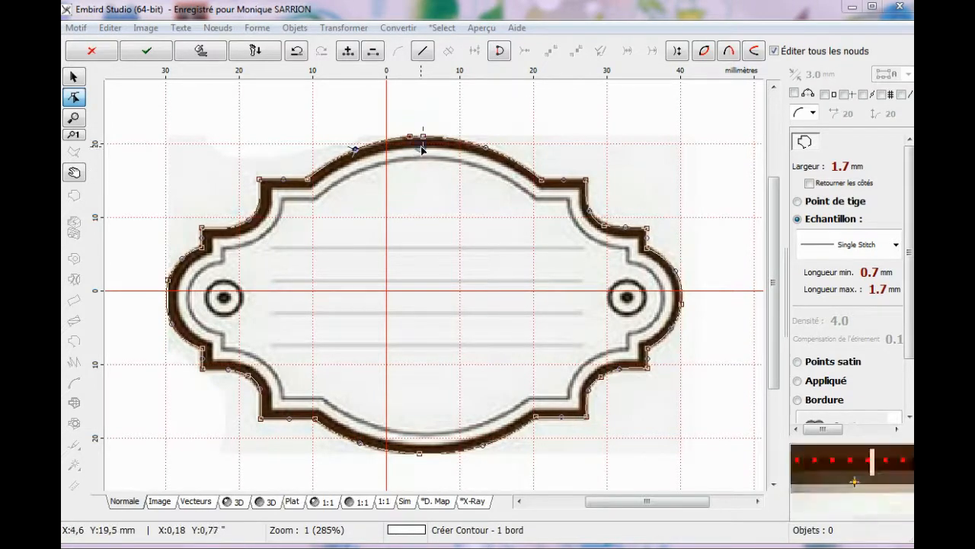
- Close the edges of the traced outline and generate its stitches
right_click(419, 120)
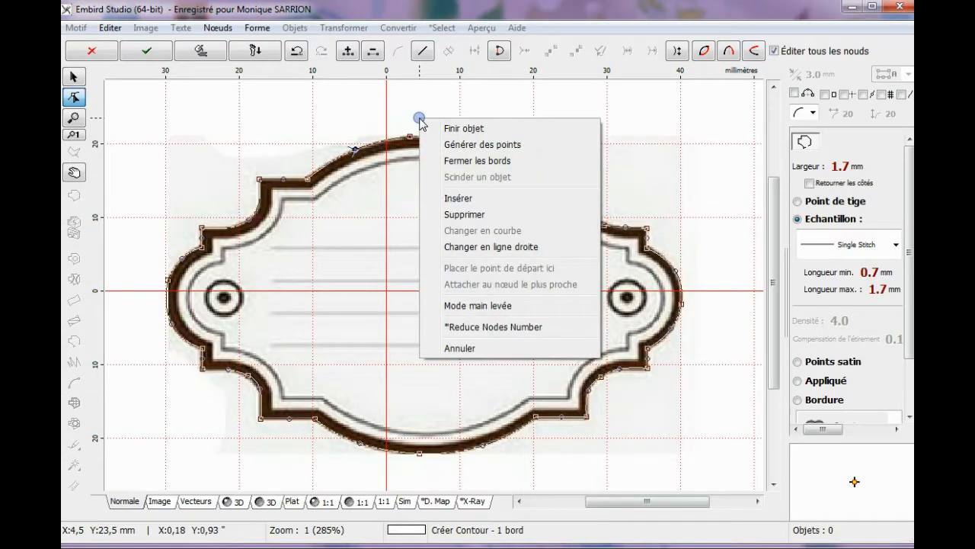
click(476, 162)
right_click(431, 193)
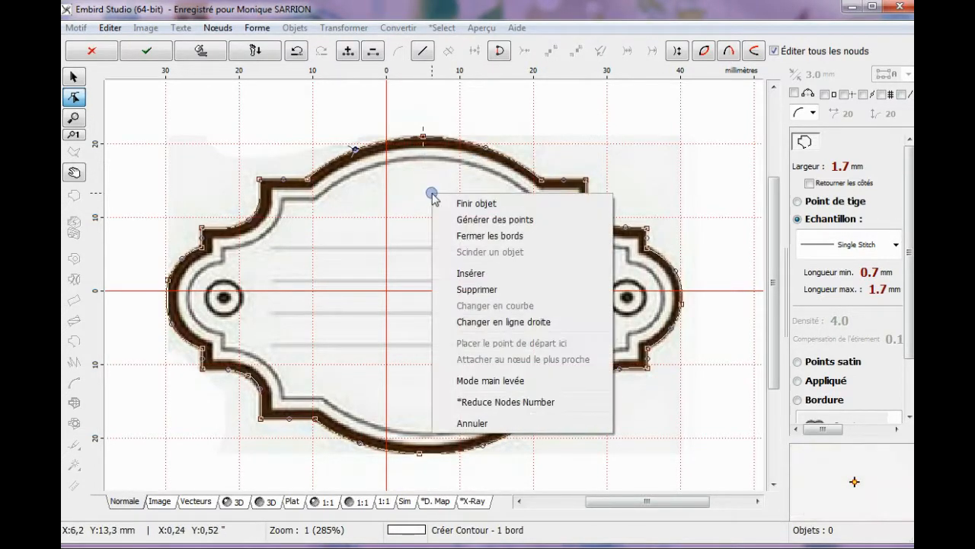
click(482, 220)
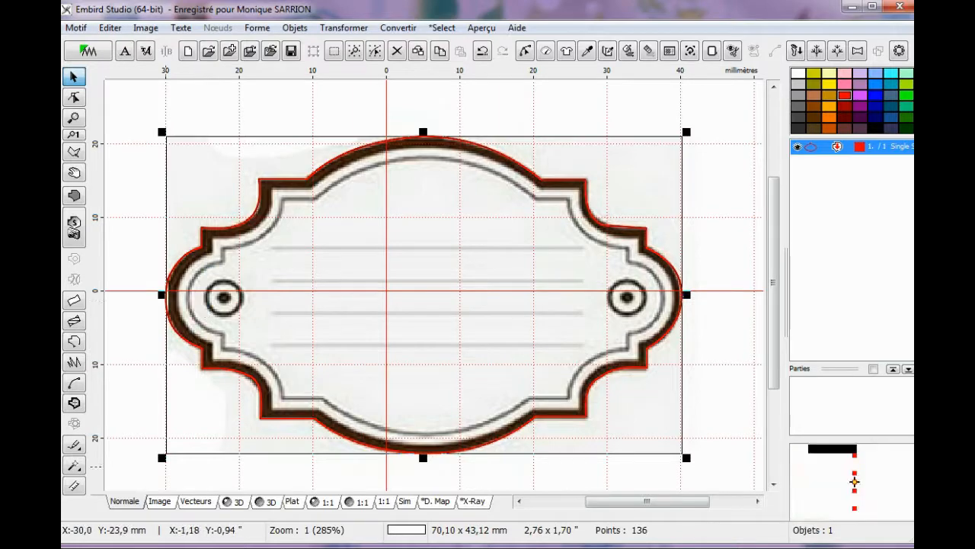
- Preview the outline in 3D, then apply its parameters with the Single Stitch sample and regenerate the stitches
click(235, 499)
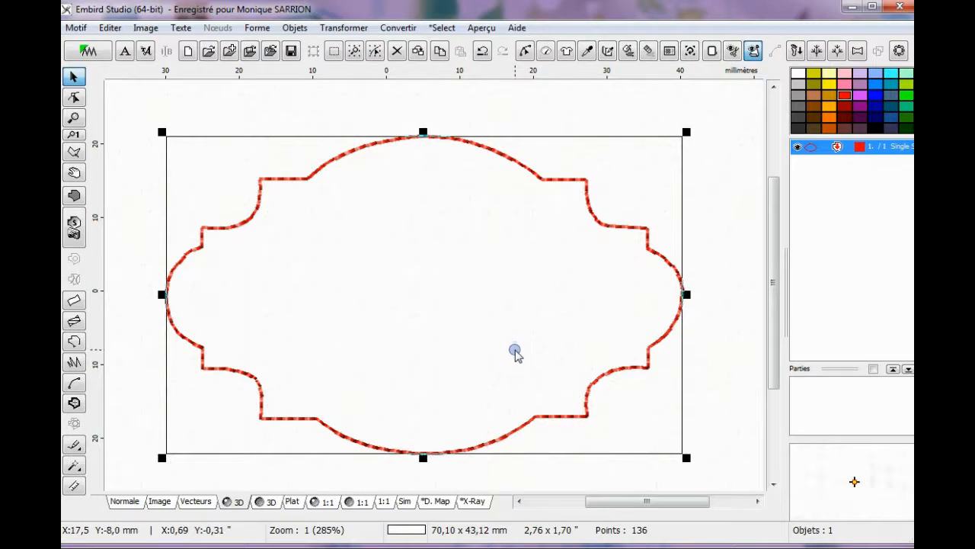
right_click(816, 152)
click(862, 160)
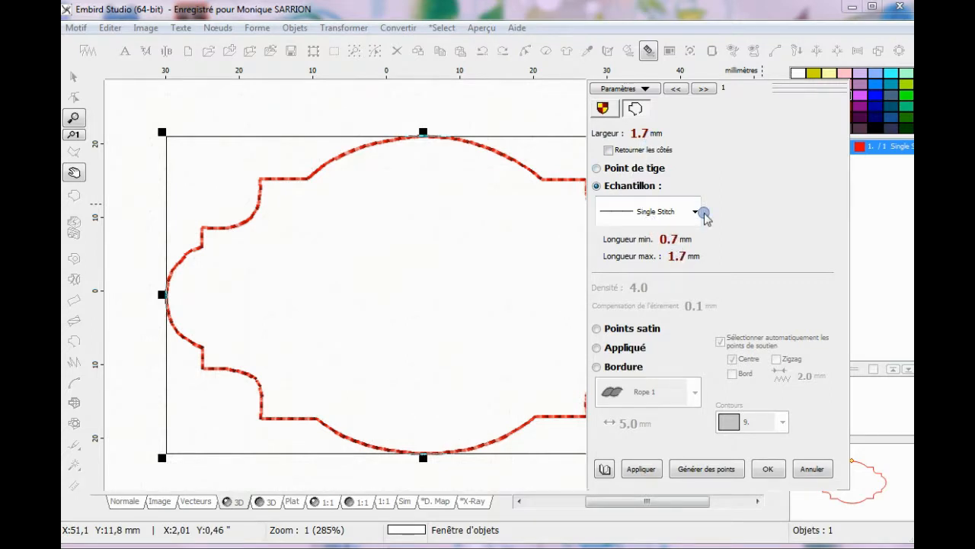
click(634, 467)
click(714, 469)
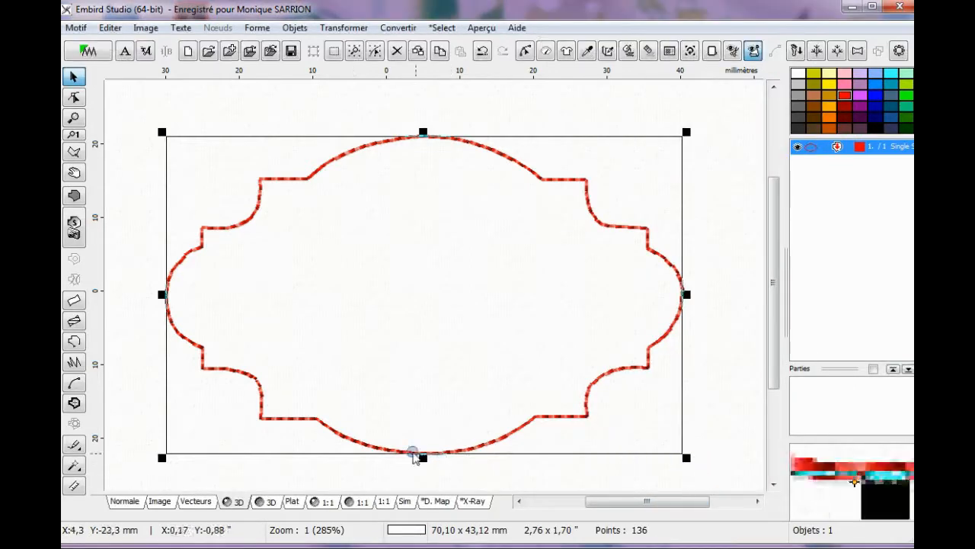
- Refine the outline's nodes at the upper-right notch, lower-left notch and left end, and regenerate its stitches
click(74, 98)
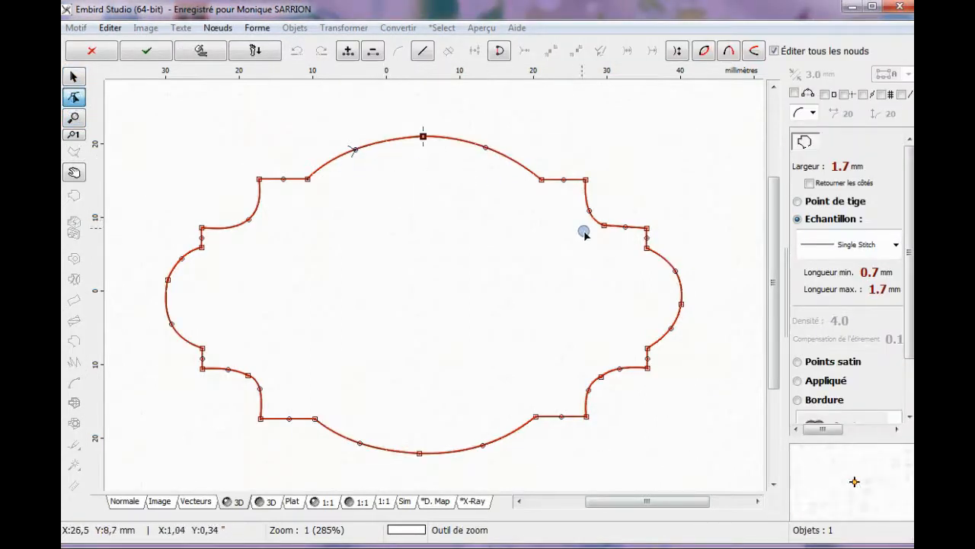
drag(590, 216, 584, 202)
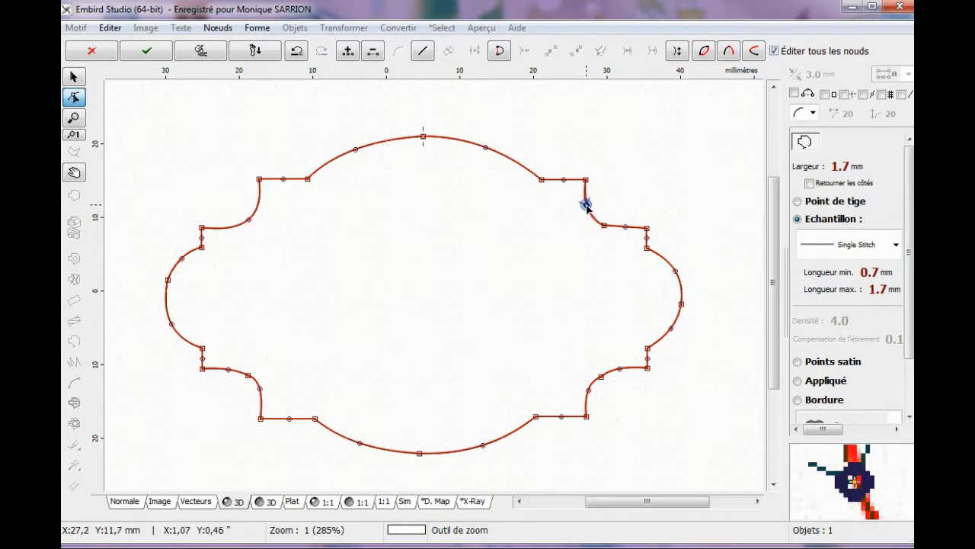
click(603, 228)
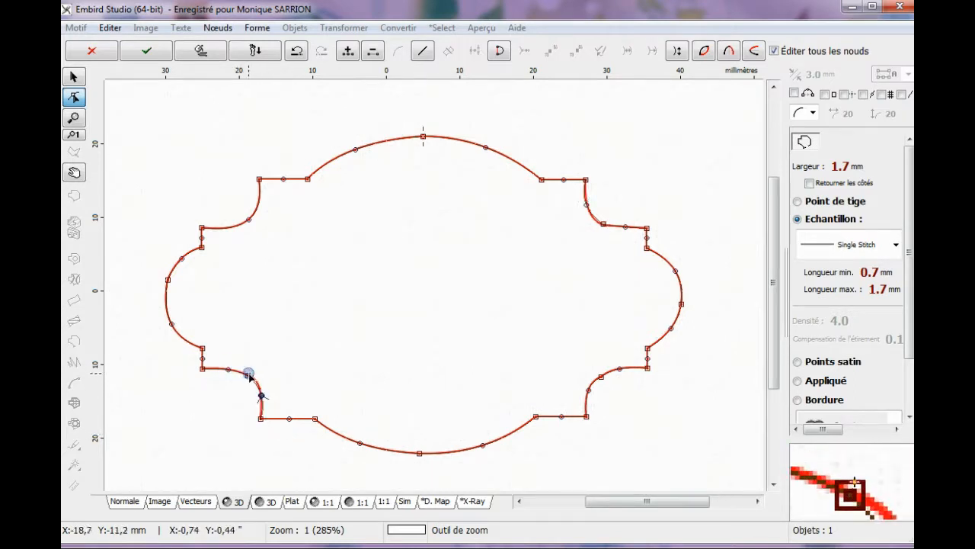
click(248, 375)
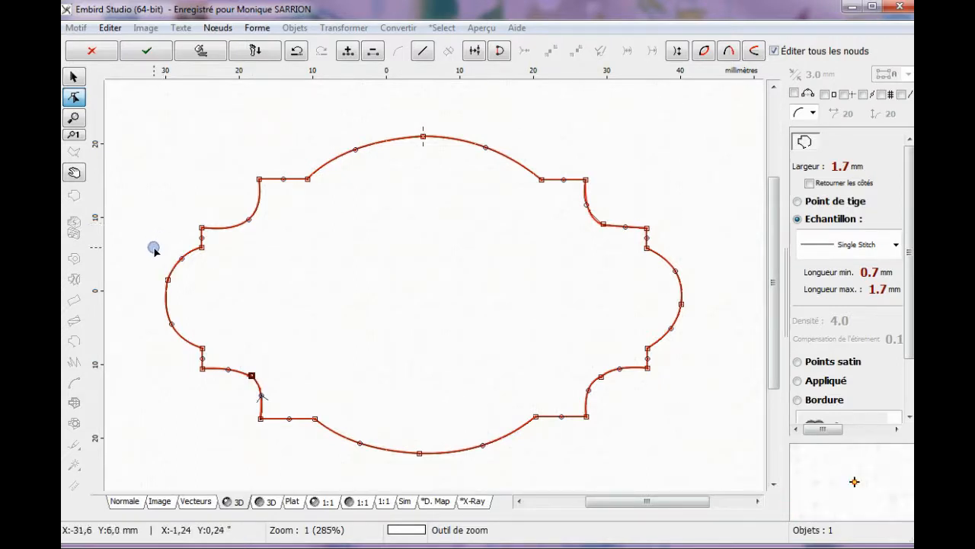
click(166, 283)
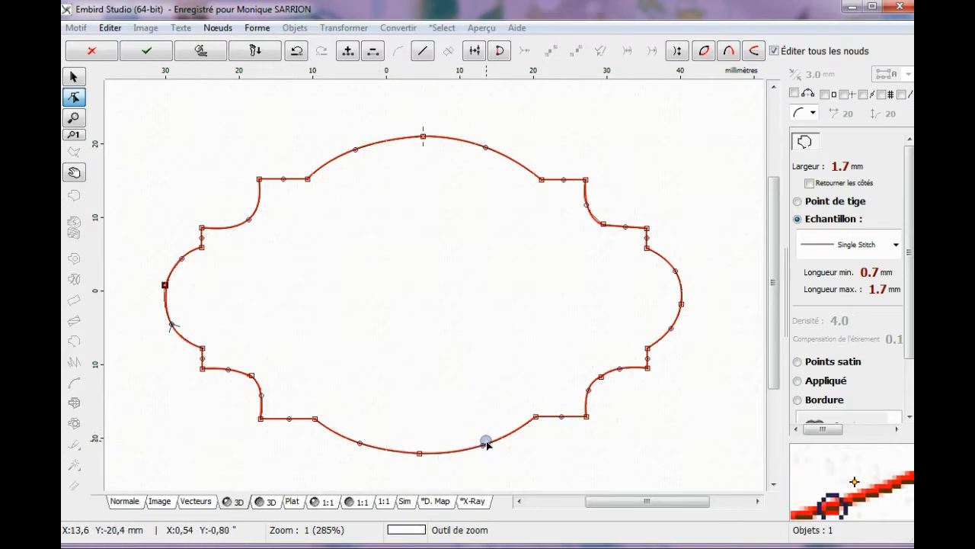
right_click(480, 290)
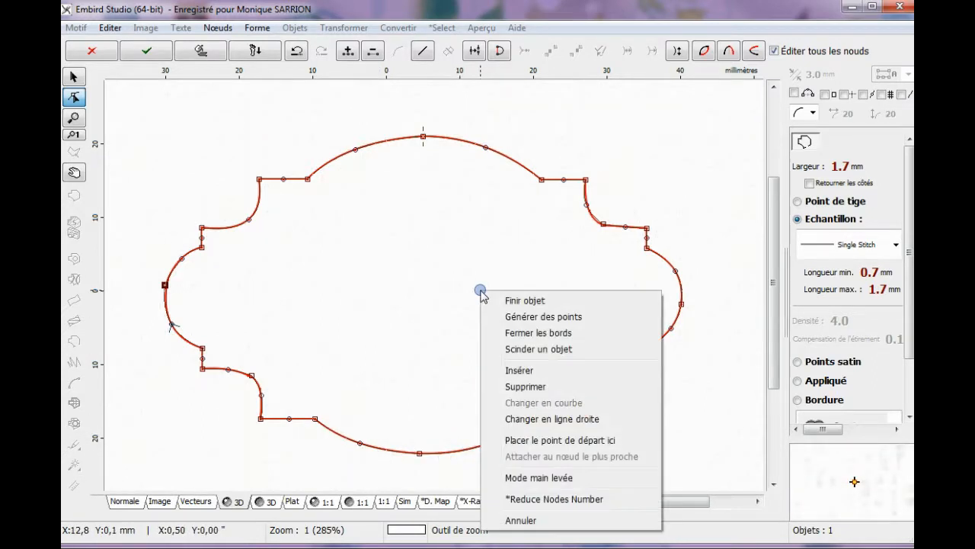
click(529, 338)
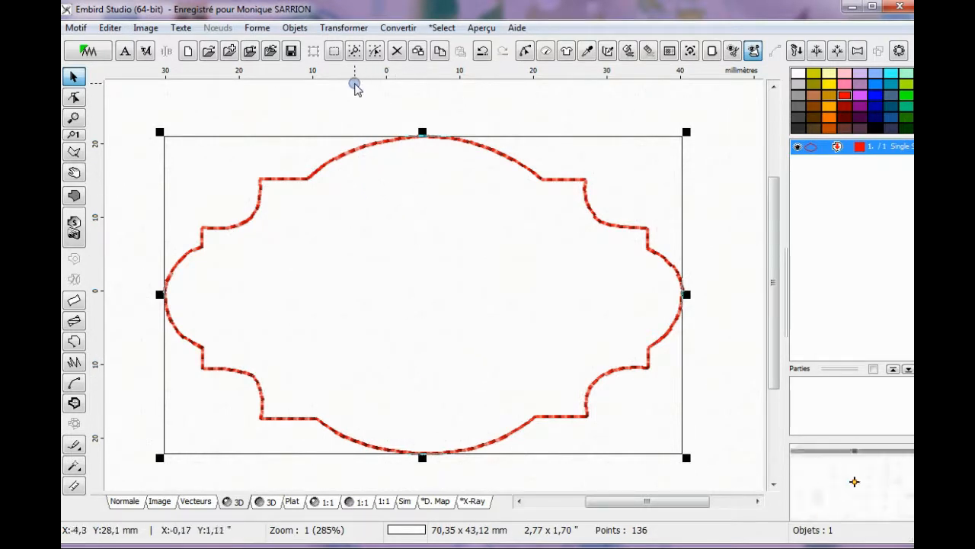
- Duplicate the outline and create a filled object from the copy
click(439, 51)
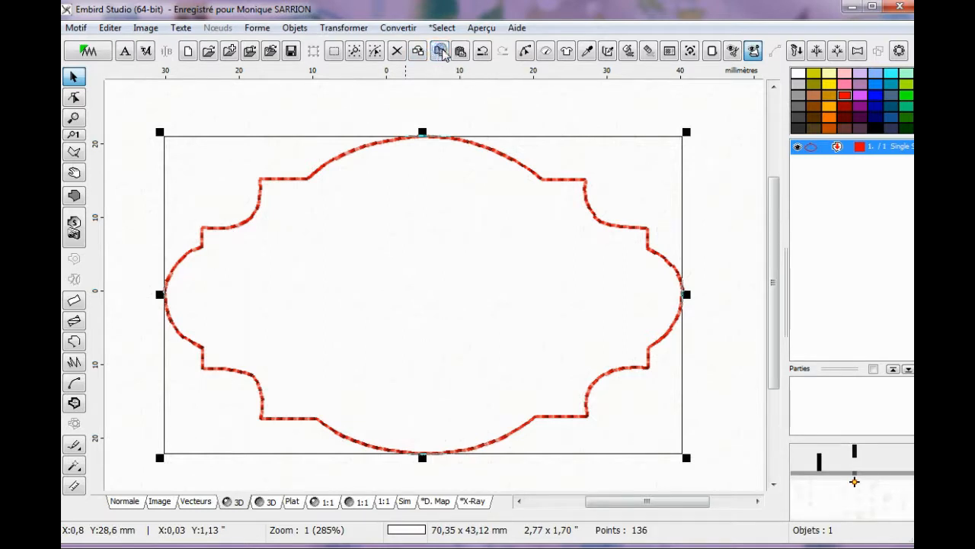
click(461, 50)
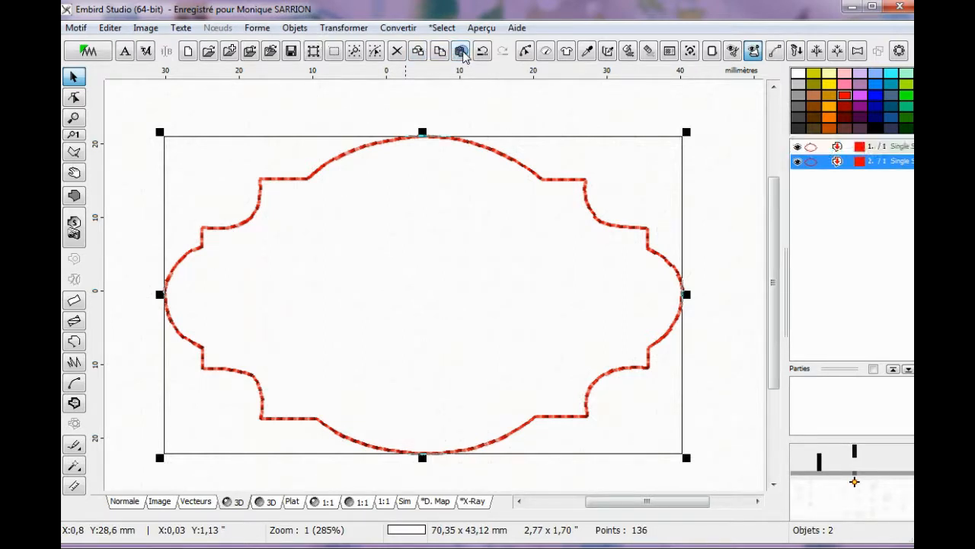
click(399, 28)
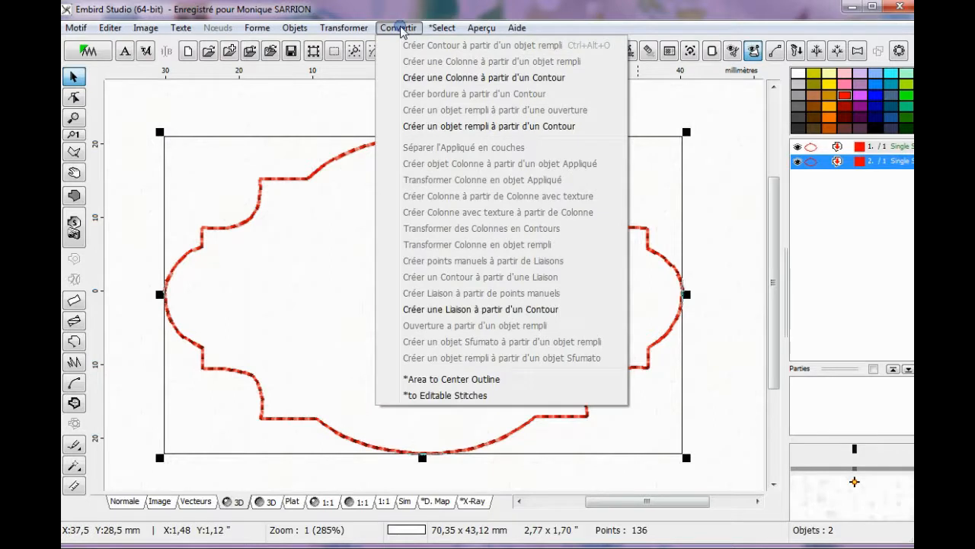
click(460, 127)
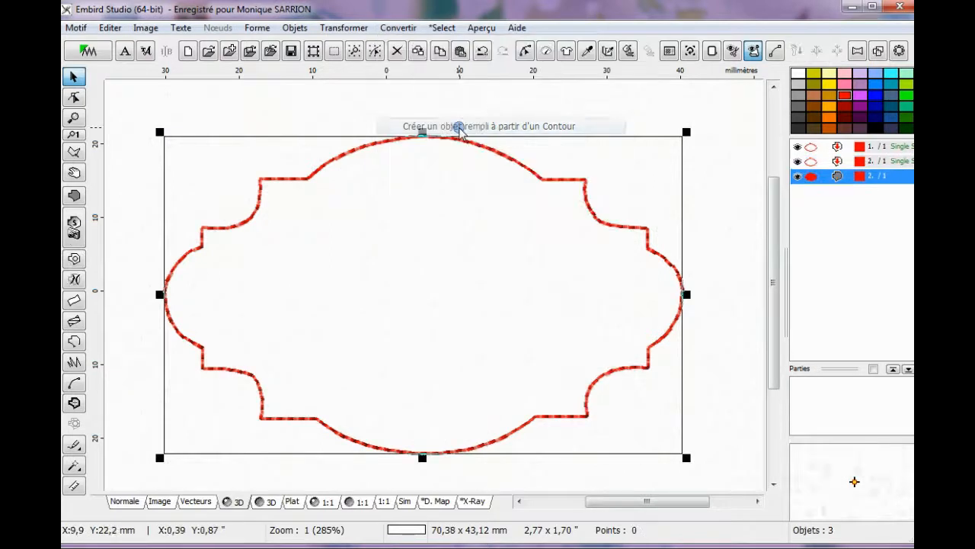
- Generate the stitches of the new filled object using its existing parameters
mouse_move(817, 177)
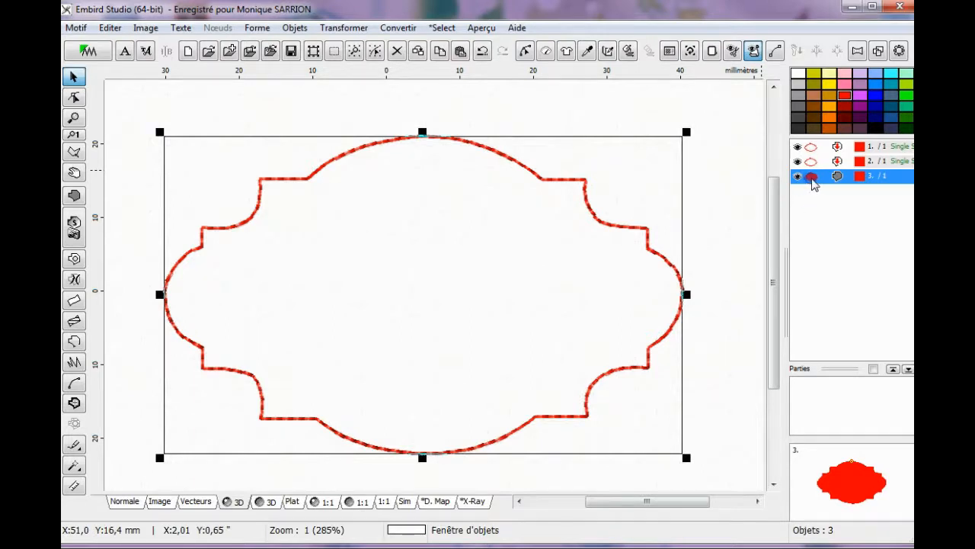
right_click(814, 178)
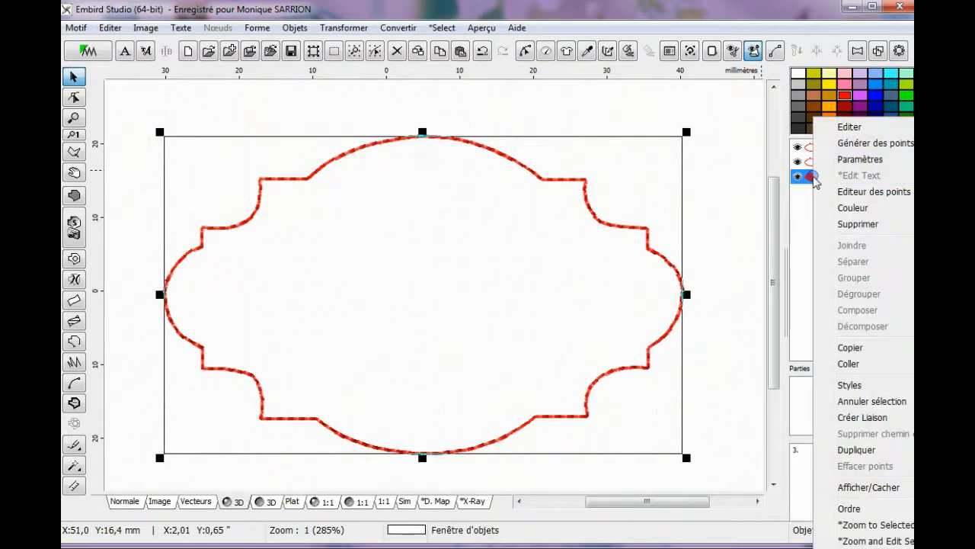
click(860, 158)
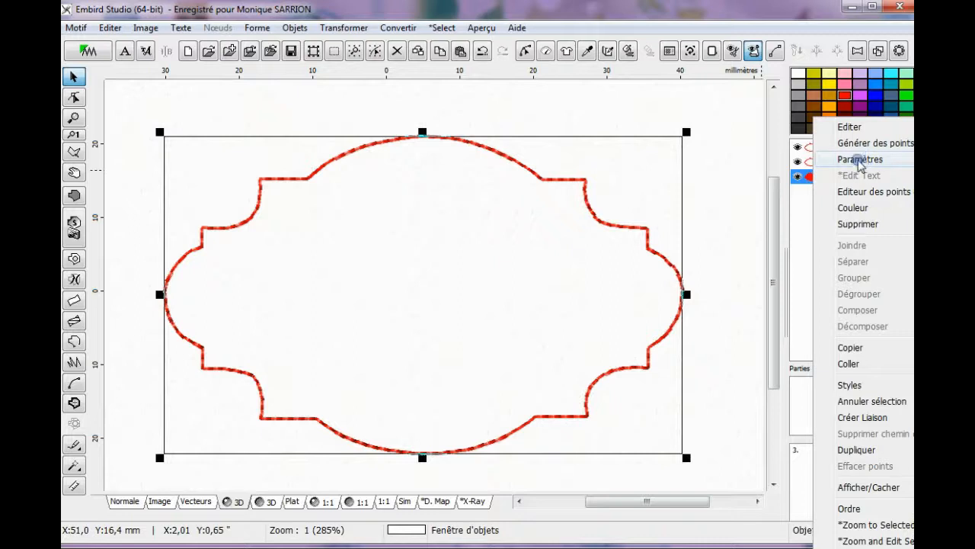
click(865, 144)
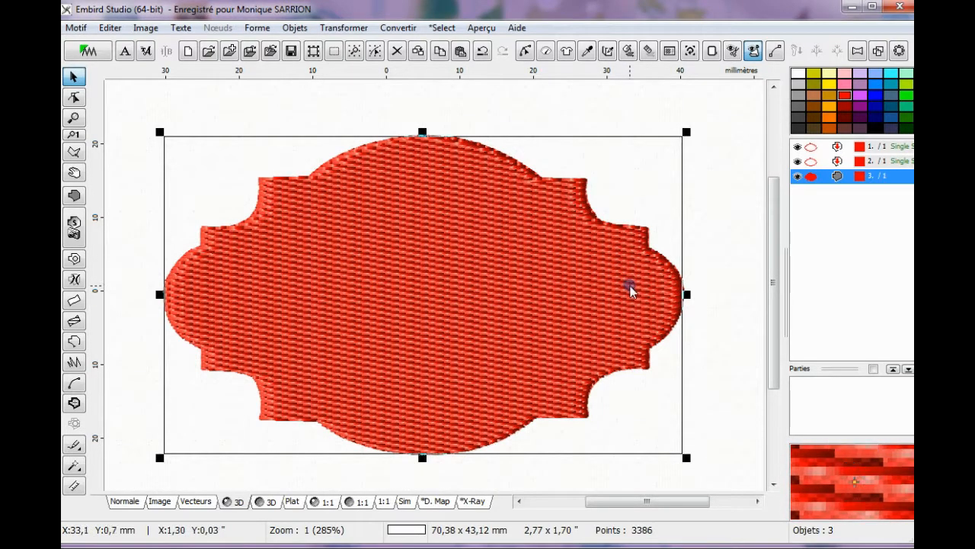
- Move the second outline after the filled object in the stitching order and recolour the fill light brown
click(815, 164)
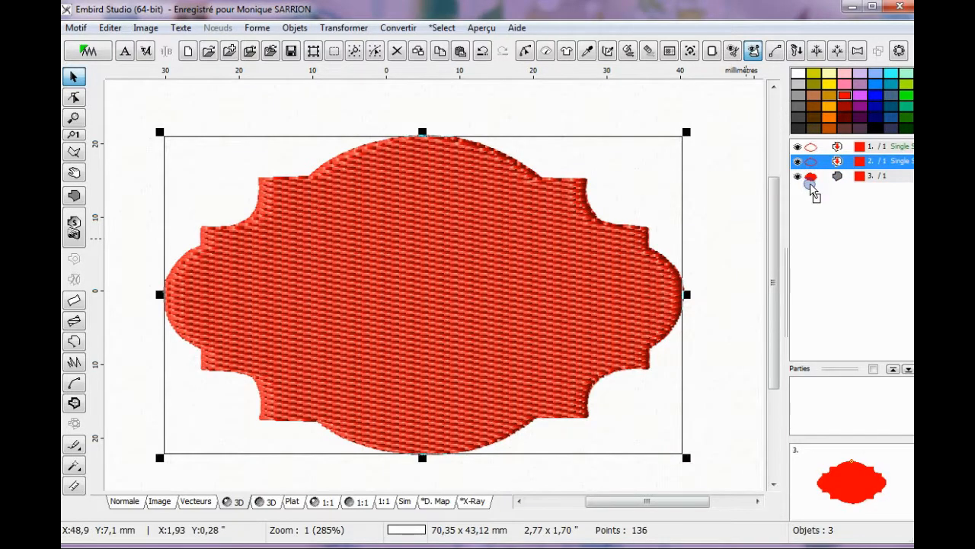
right_click(813, 177)
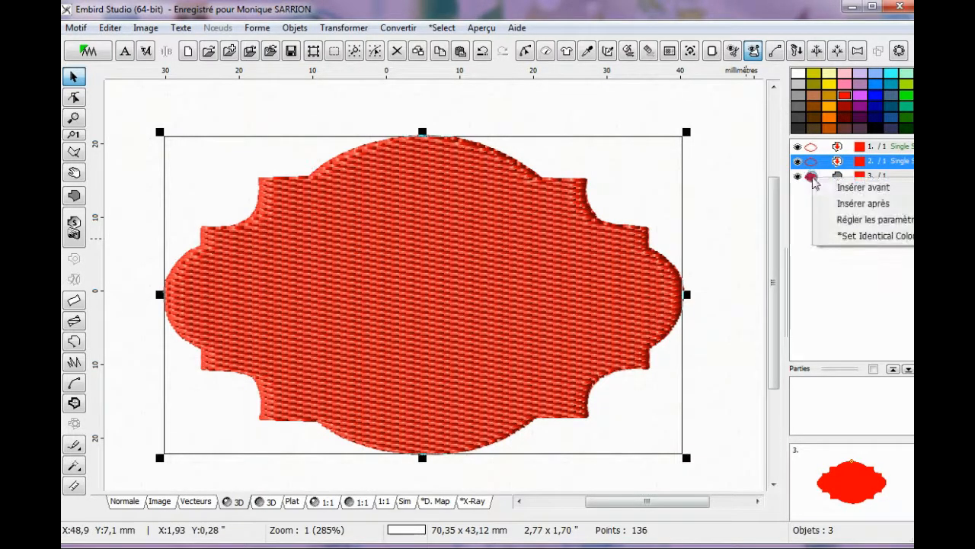
click(859, 206)
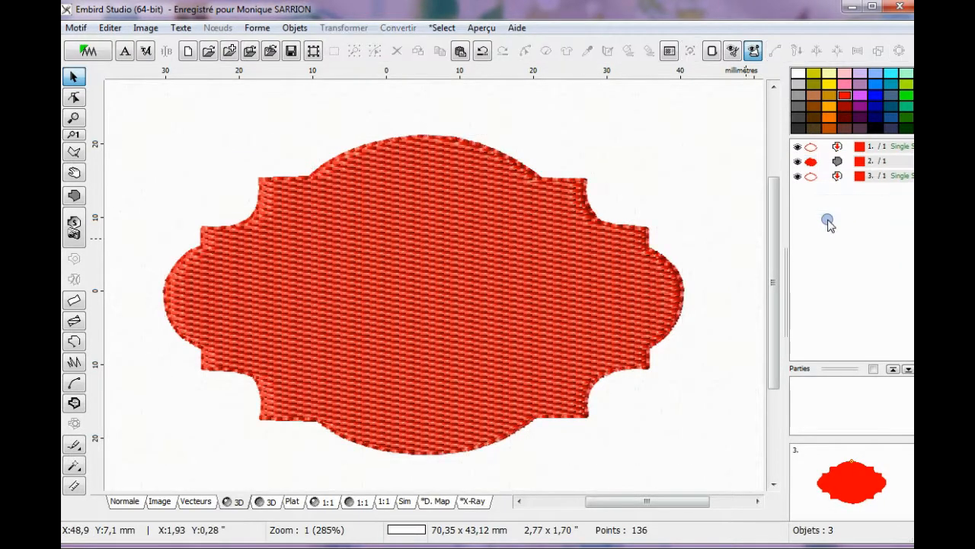
click(812, 162)
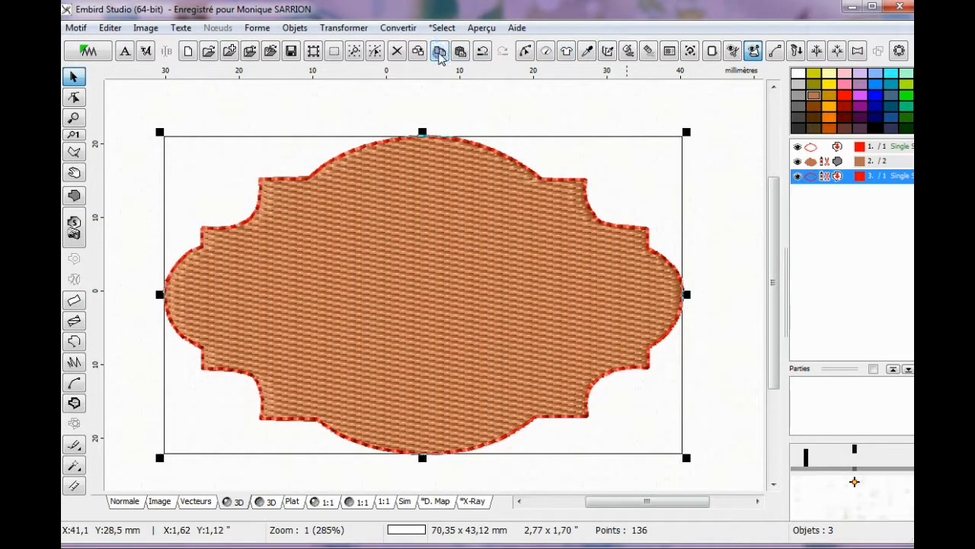
- Duplicate the outline above the fill and change the copy to satin stitches 1.1 mm wide
click(439, 52)
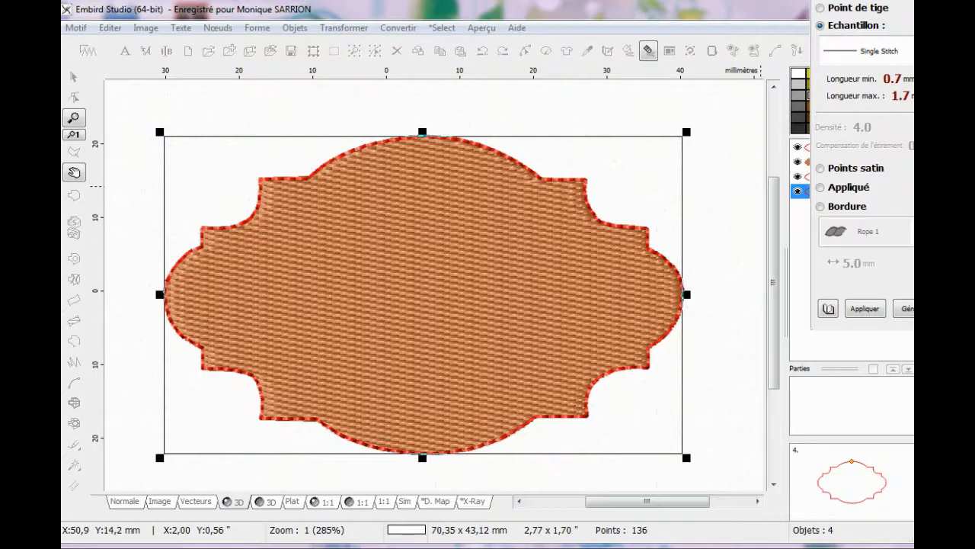
drag(913, 3, 814, 73)
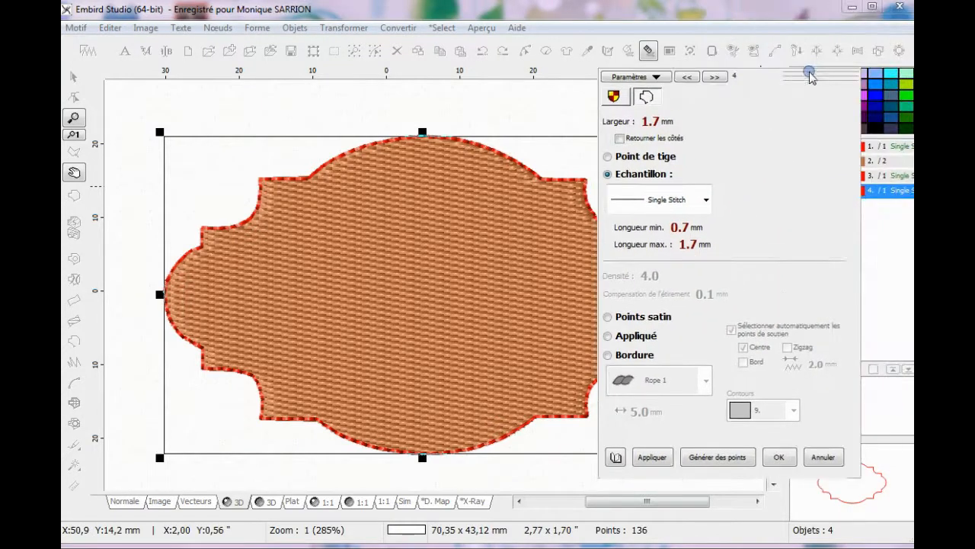
click(618, 123)
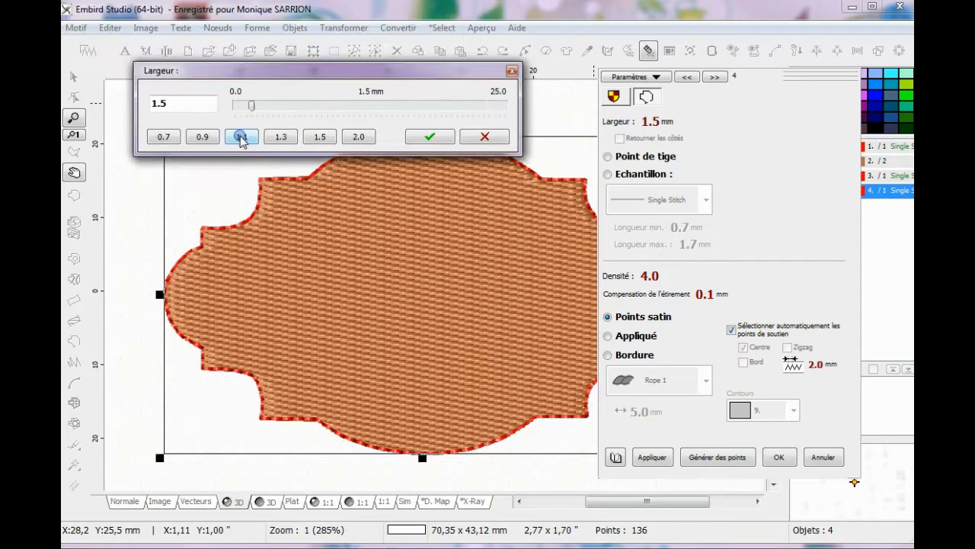
click(241, 137)
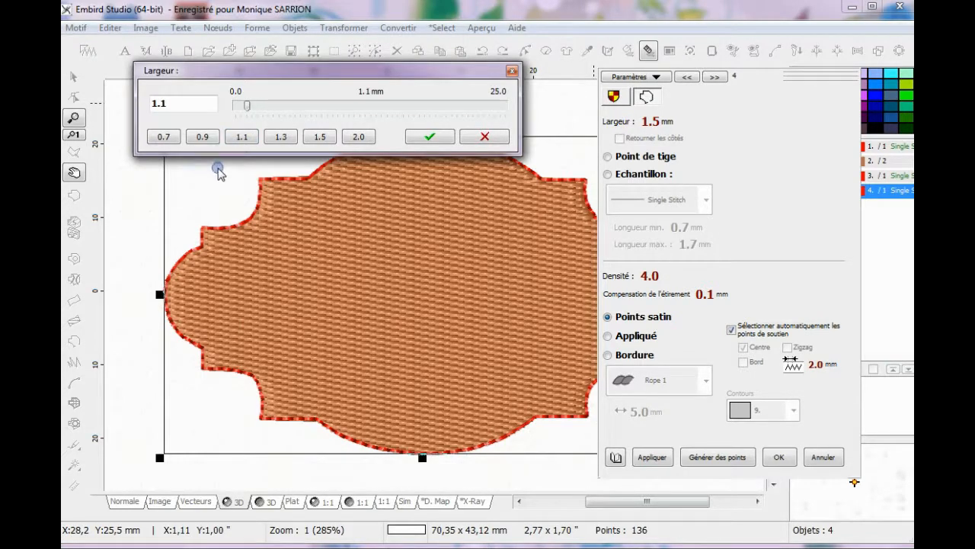
click(433, 137)
- Generate the satin outline with density 13.2, and recolour it brown and the single-stitch outline beneath it dark brown
drag(383, 4, 461, 88)
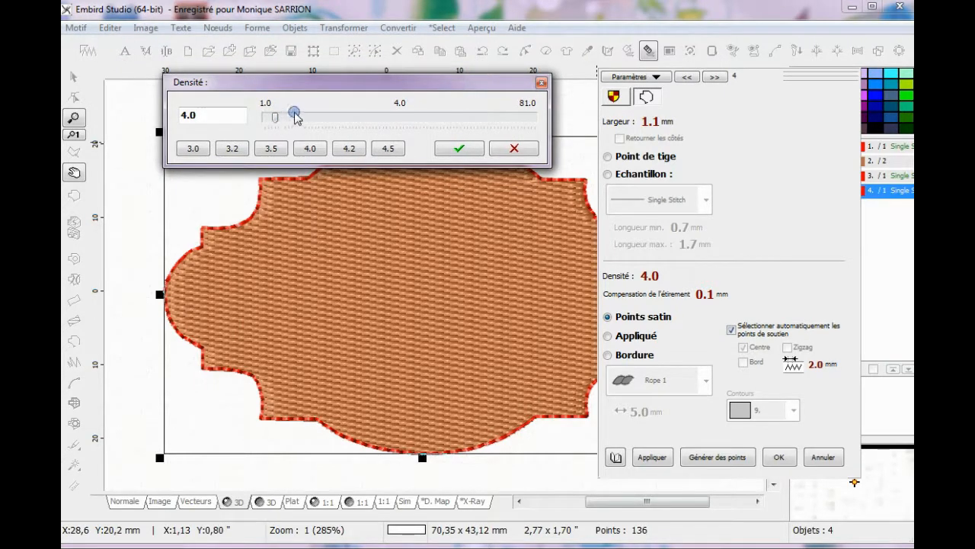
drag(272, 116, 307, 125)
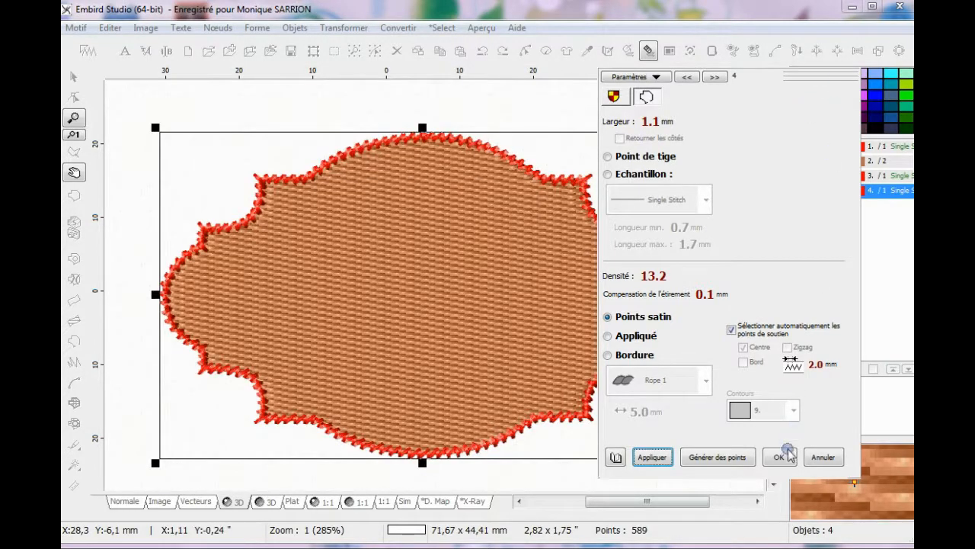
click(717, 460)
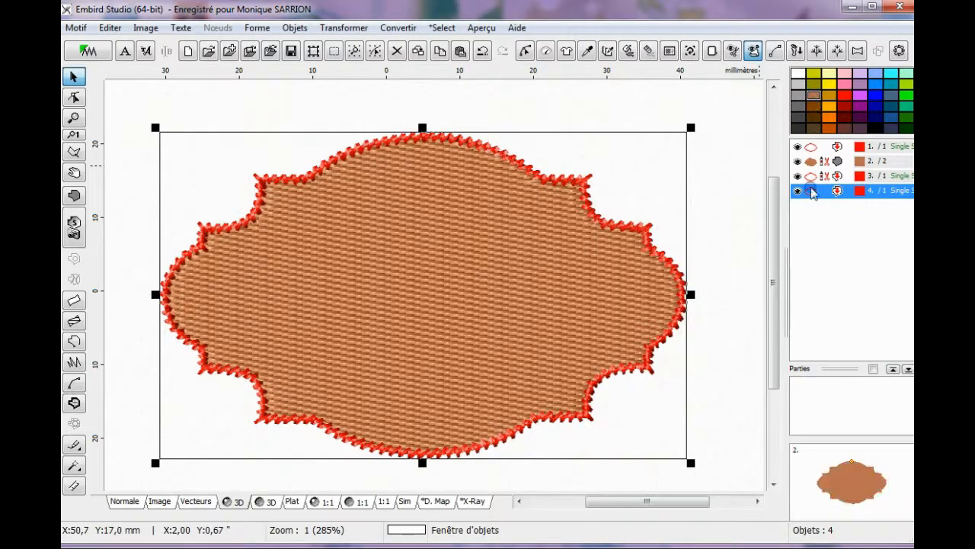
click(859, 192)
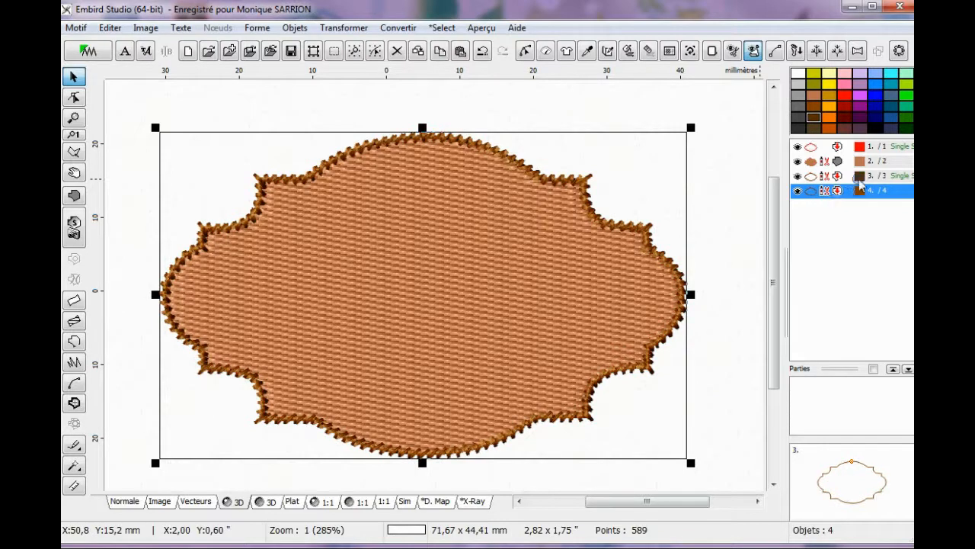
- Try a dark brown satin border 2.0 mm wide with density 4.0 on a copy of the zigzag outline, and delete that copy
click(460, 51)
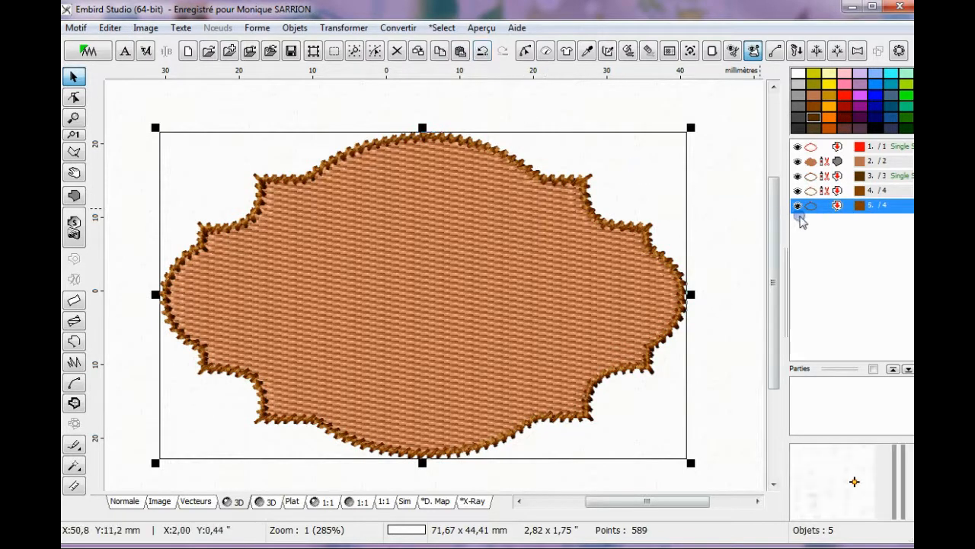
right_click(811, 206)
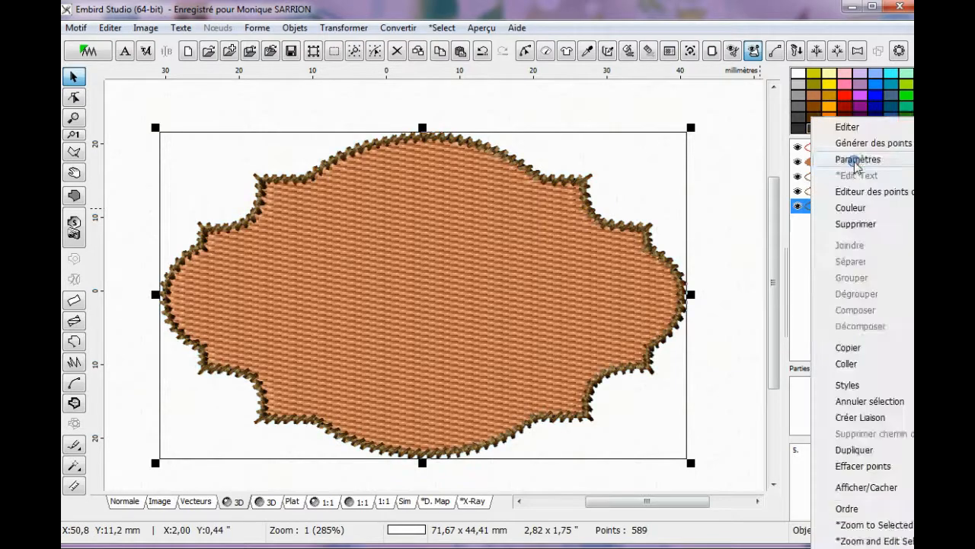
click(861, 158)
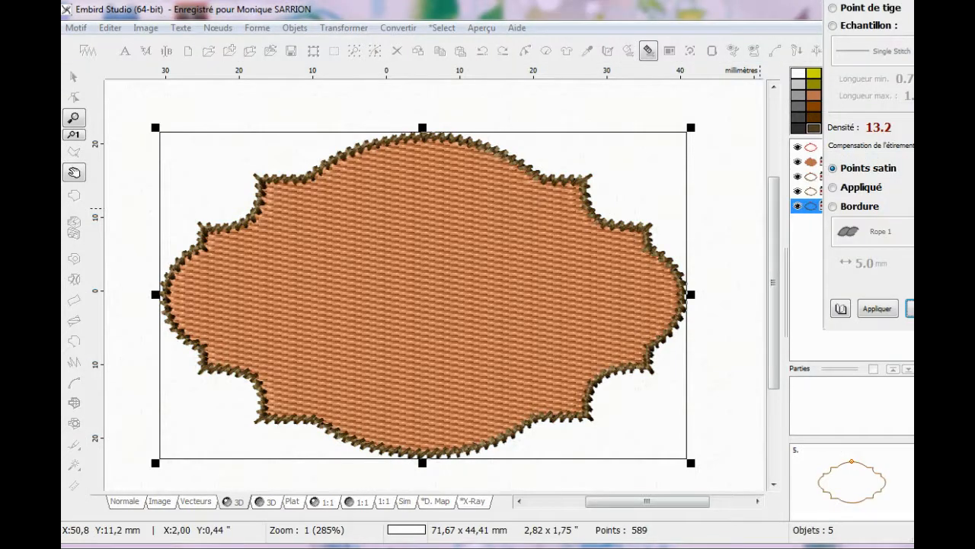
click(665, 466)
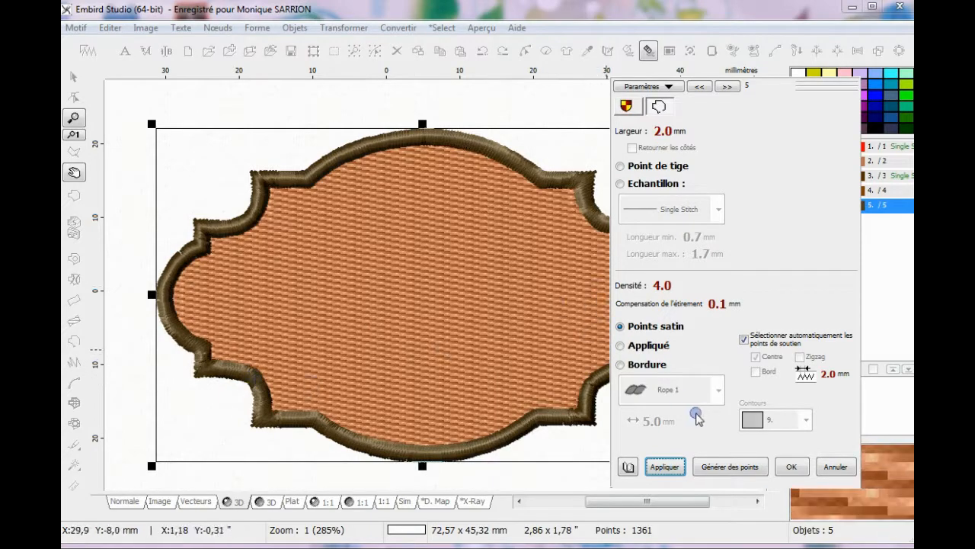
click(791, 466)
click(396, 50)
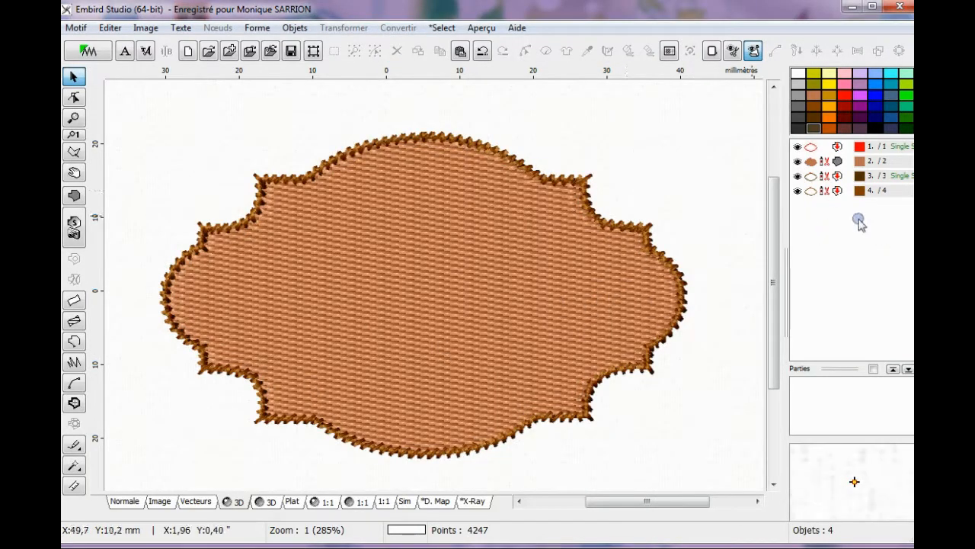
- Adjust the nodes along the lower arc of the brown zigzag outline and regenerate its stitches
click(816, 196)
double_click(359, 445)
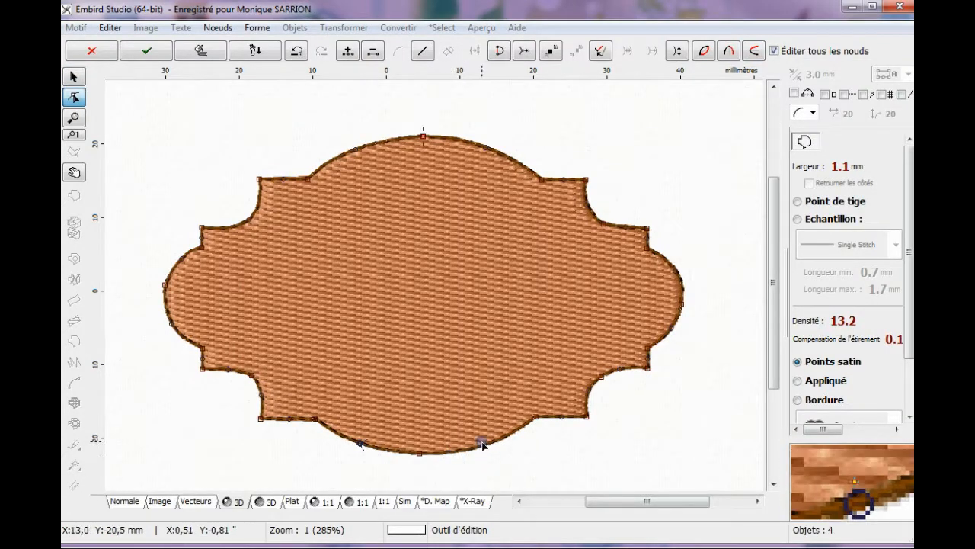
double_click(390, 300)
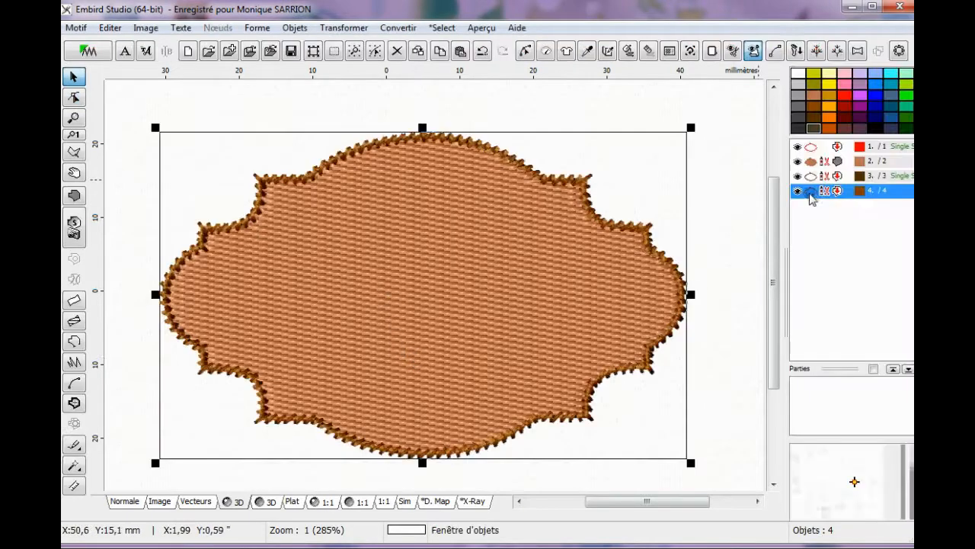
- Duplicate the brown zigzag outline and turn the copy into a dark brown satin border 2.0 mm wide with density 4.0
click(440, 51)
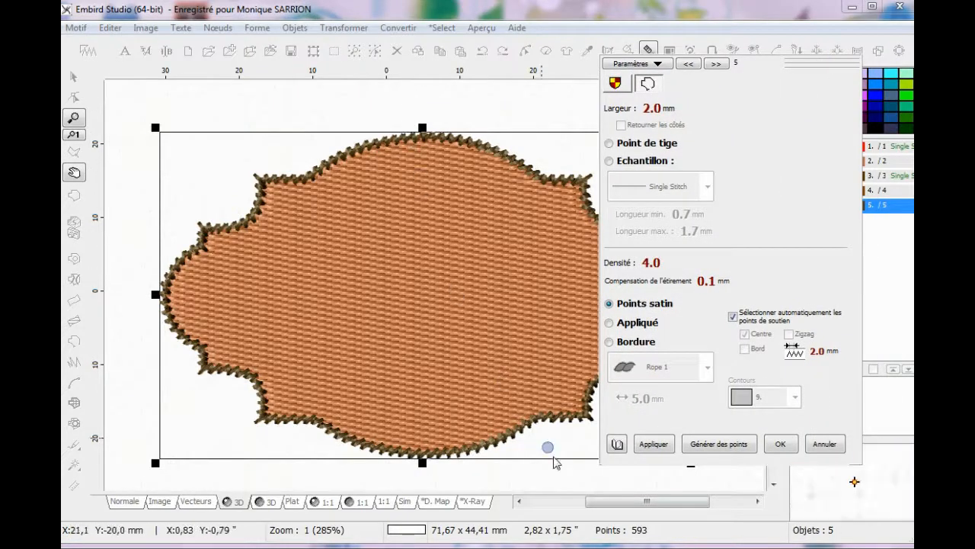
click(658, 446)
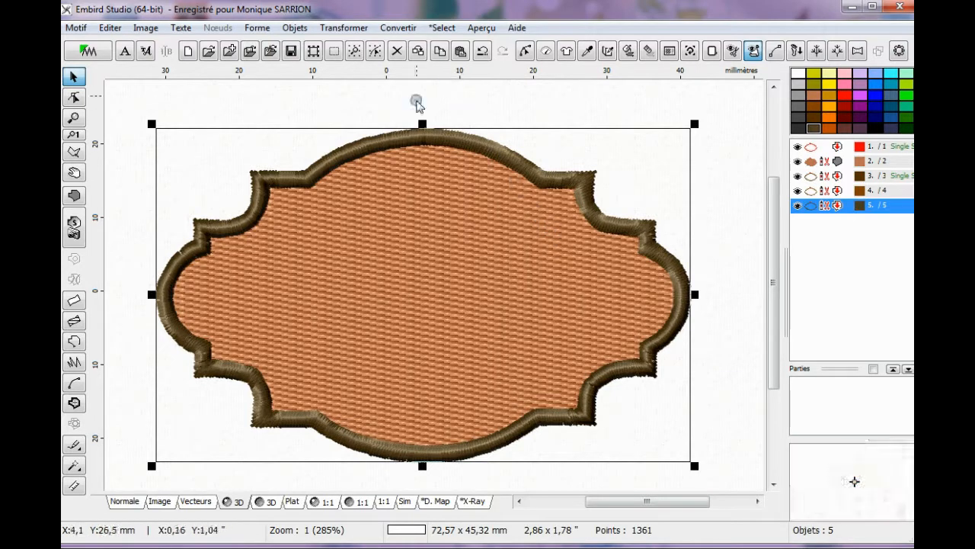
- Try a Motif 4 pattern fill at 6.0 mm on a copy of the light brown fill
click(459, 52)
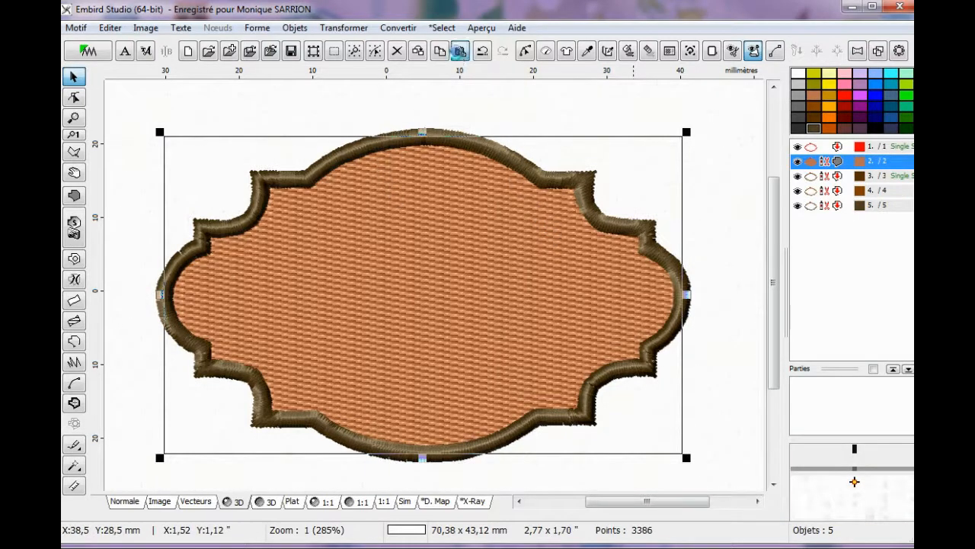
click(460, 51)
right_click(809, 221)
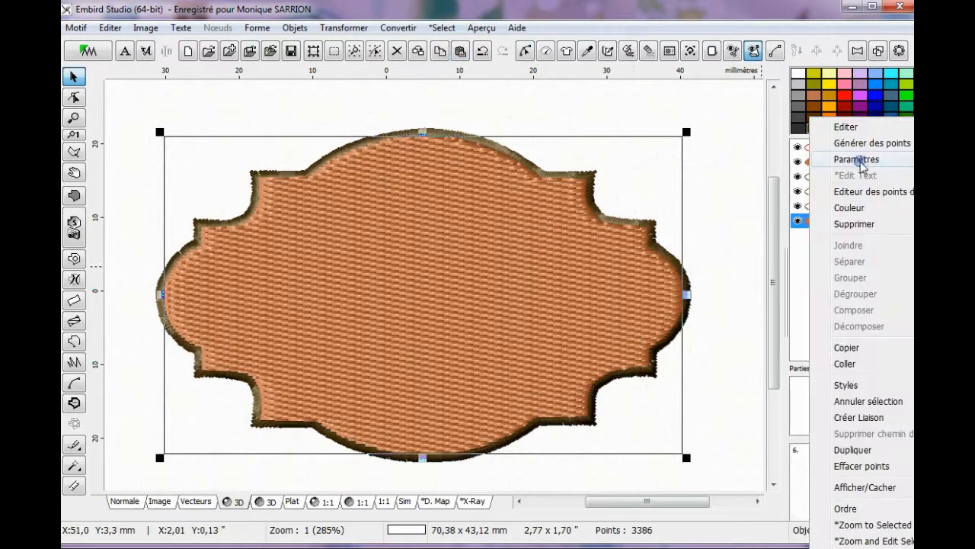
click(858, 160)
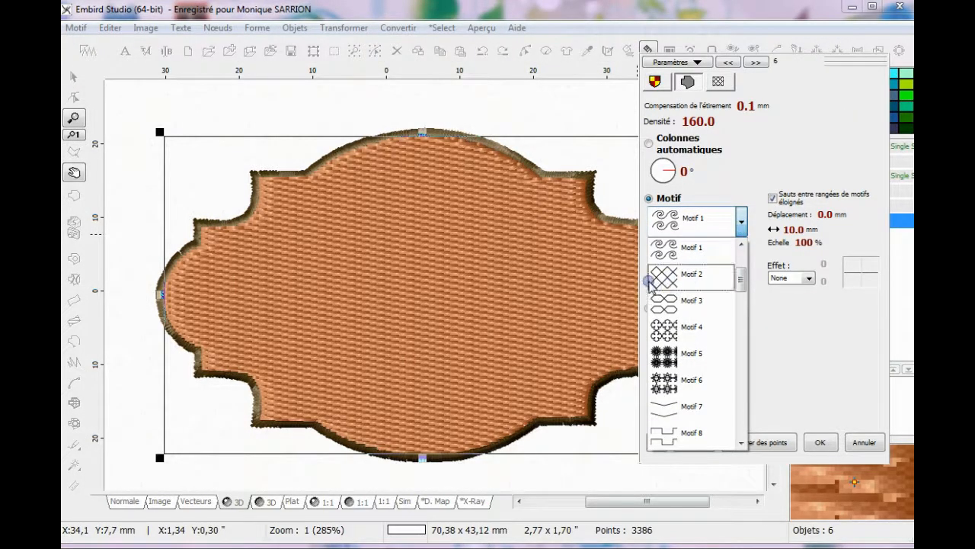
click(671, 328)
click(692, 442)
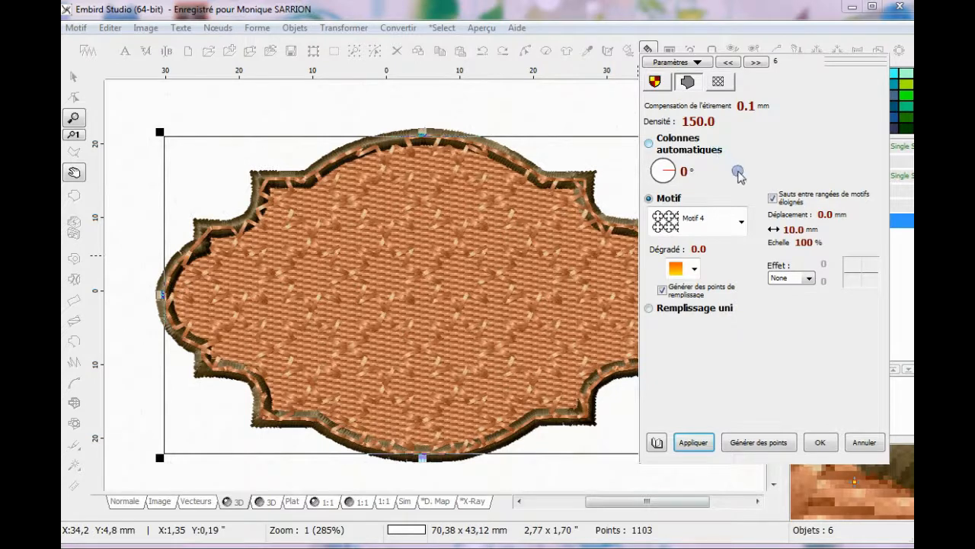
click(778, 229)
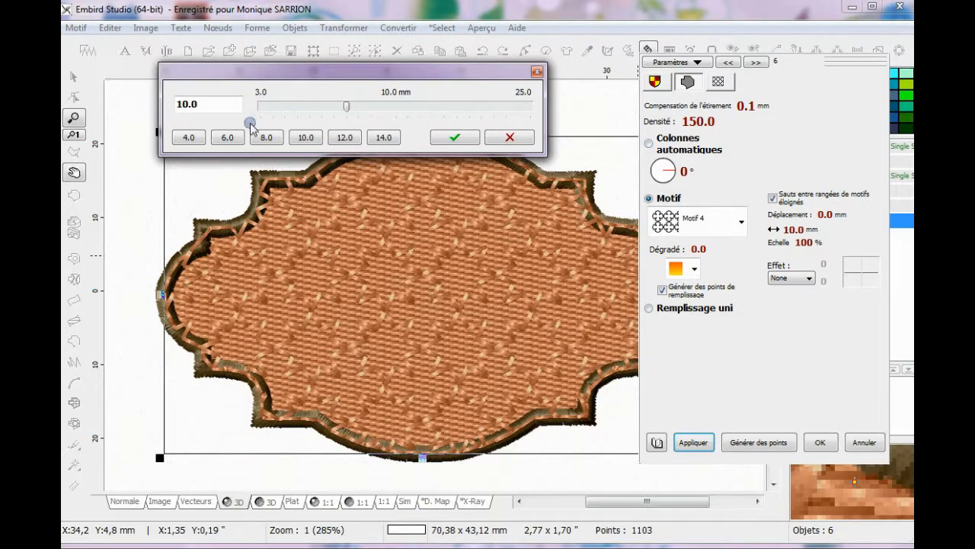
click(228, 138)
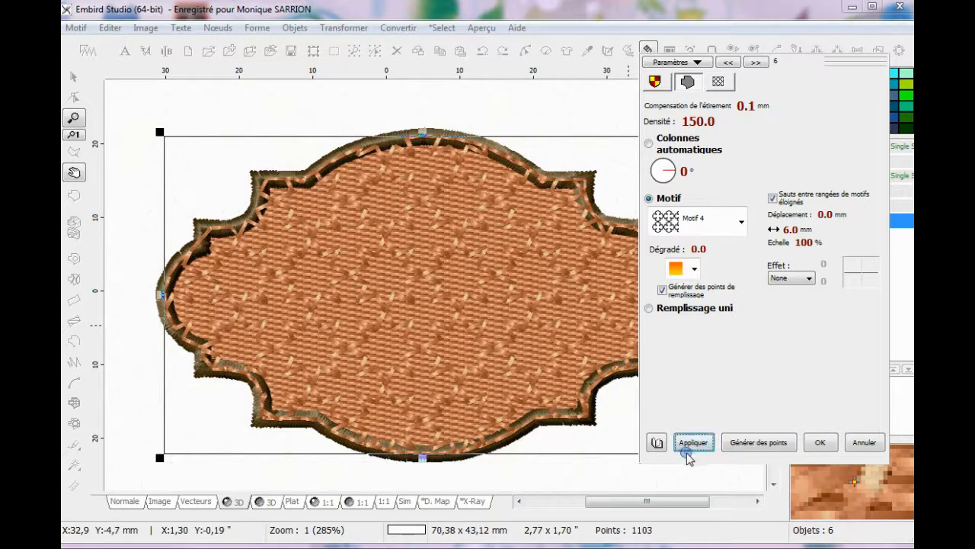
click(815, 446)
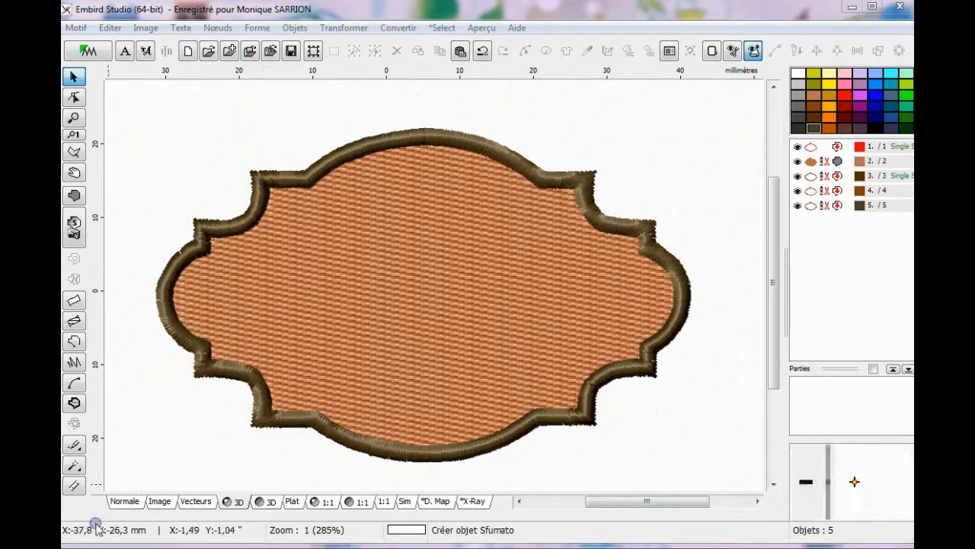
- Start a single-stitch outline at the upper centre of the traced inner frame and follow its right side to the rightmost curve
click(122, 501)
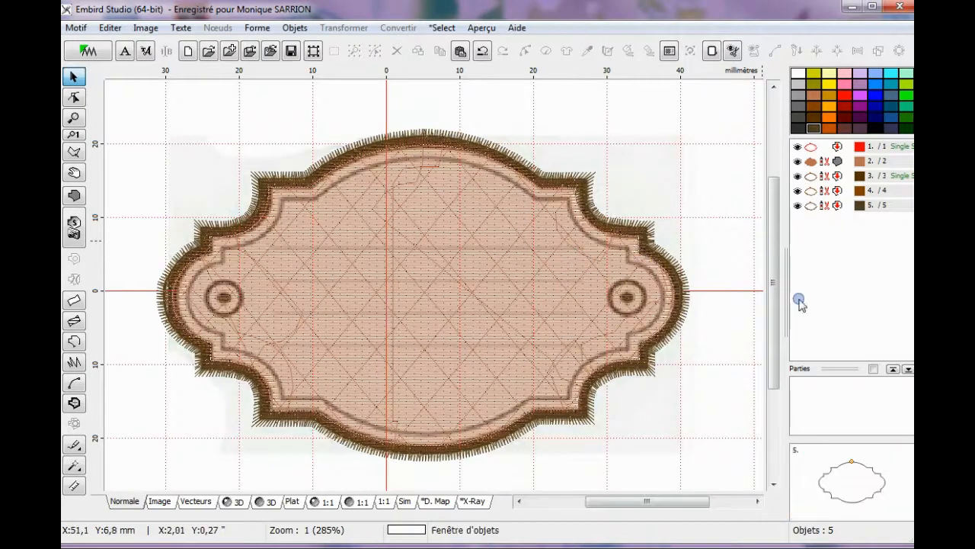
click(74, 96)
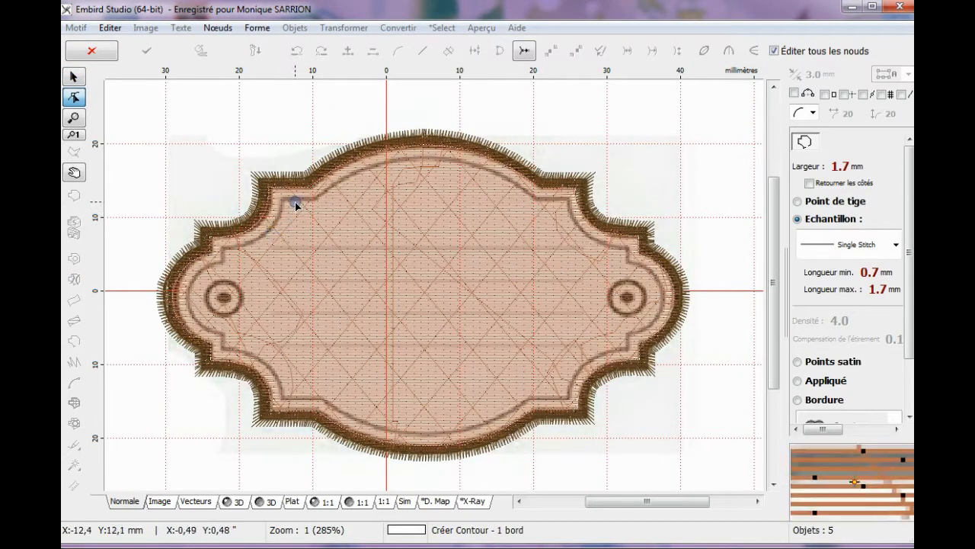
click(431, 158)
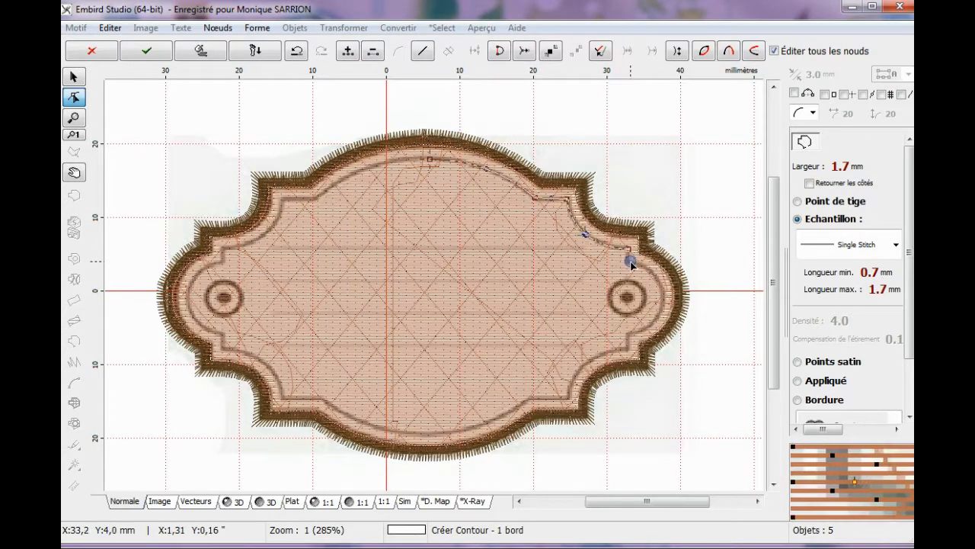
click(629, 259)
click(656, 276)
click(663, 302)
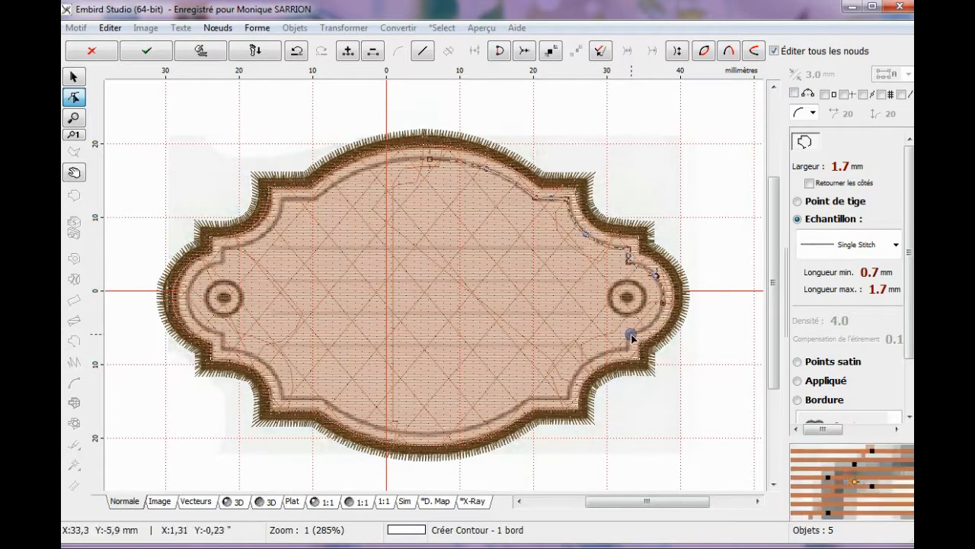
- Continue the inner outline through the lower right corner and along the bottom arc to the lower left corner
click(630, 334)
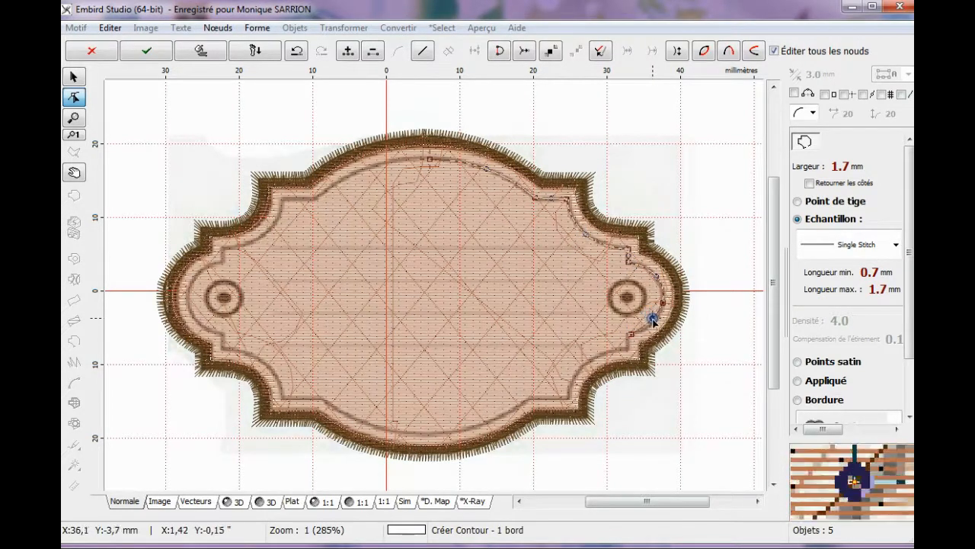
click(585, 367)
click(570, 396)
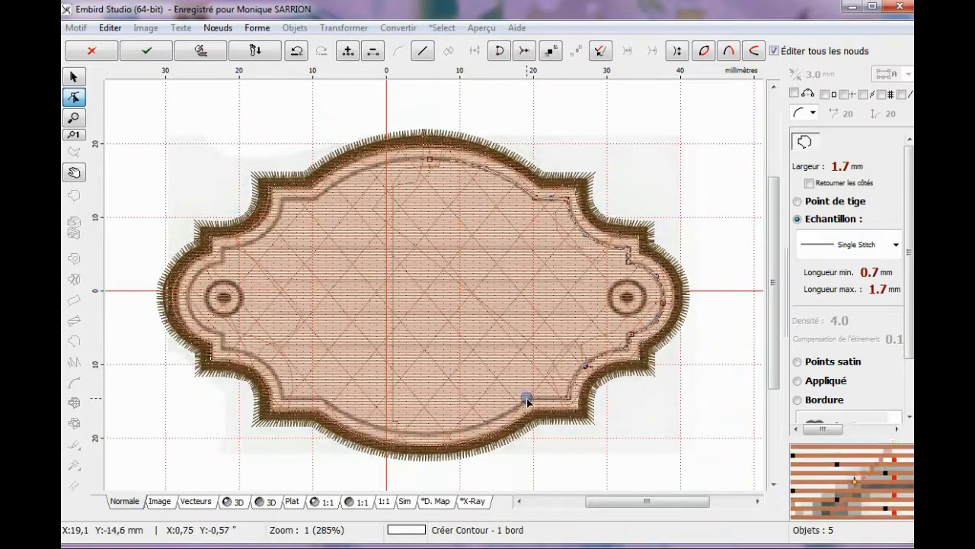
click(530, 400)
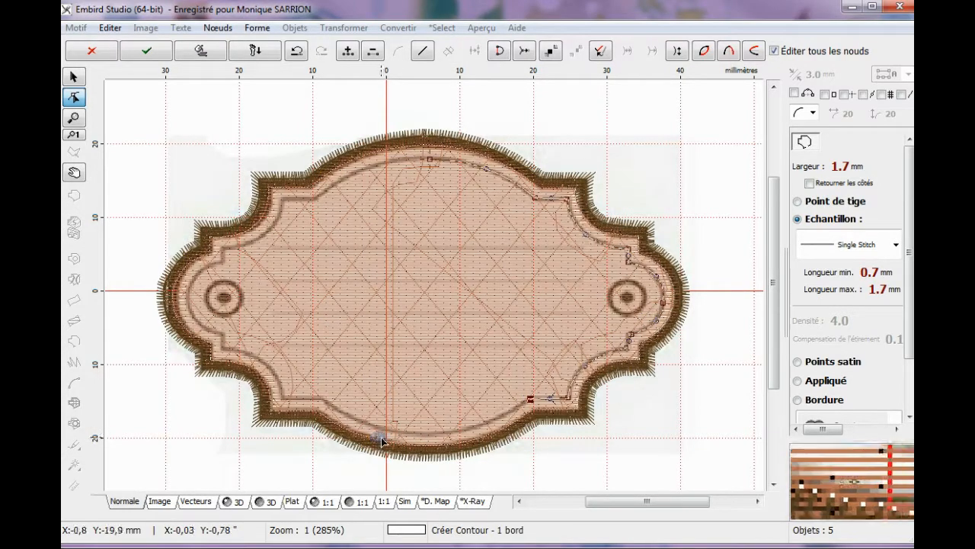
click(408, 434)
click(322, 398)
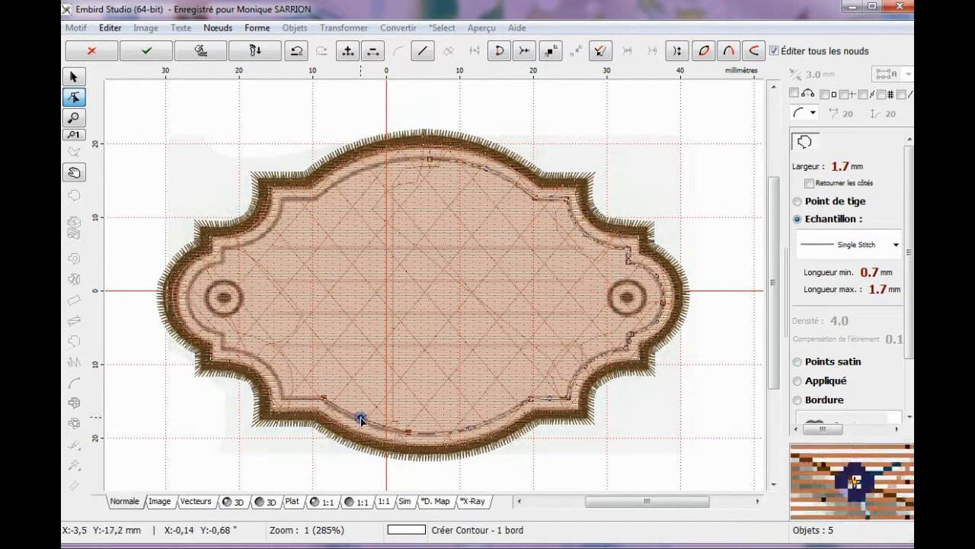
click(282, 399)
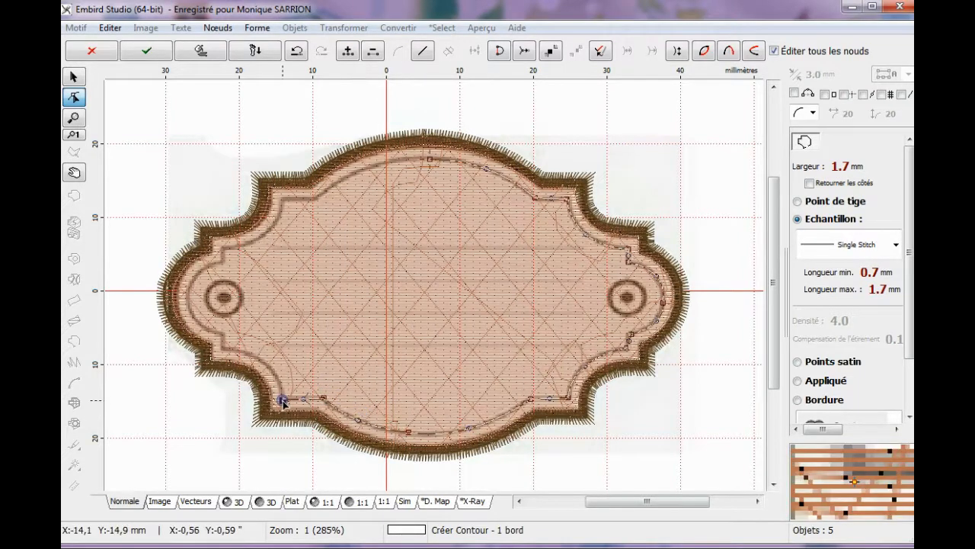
- Trace the left side of the inner frame back to the upper centre and close the outline, about 64.7 by 37.3 mm
right_click(217, 352)
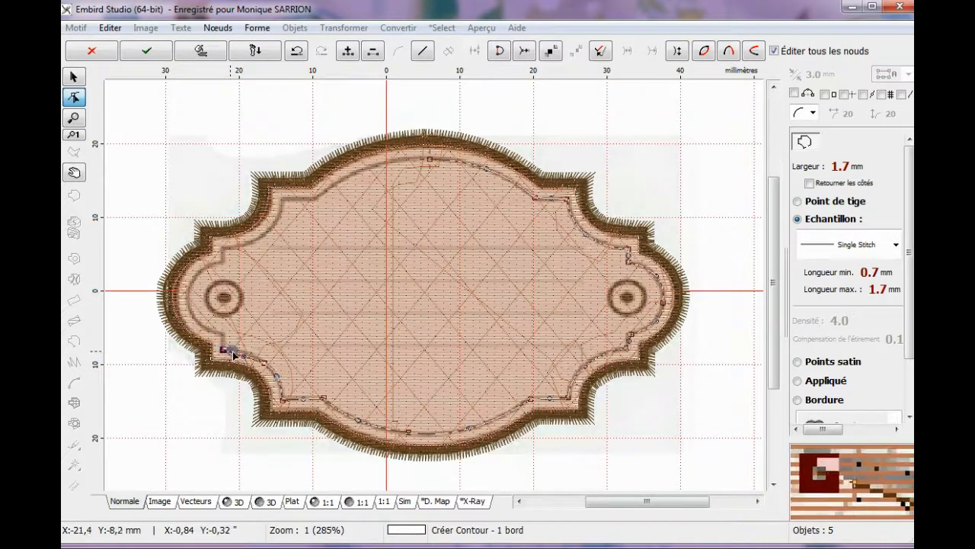
click(221, 261)
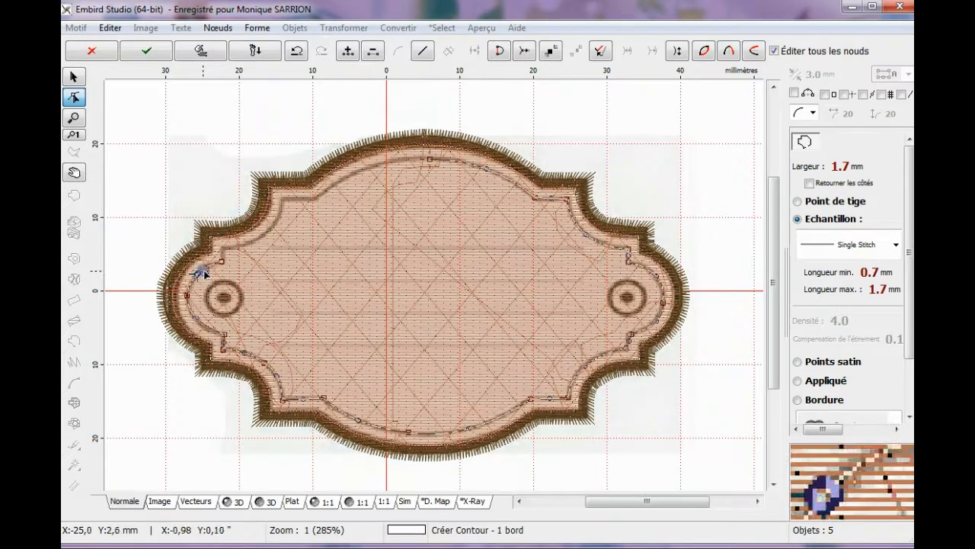
right_click(263, 234)
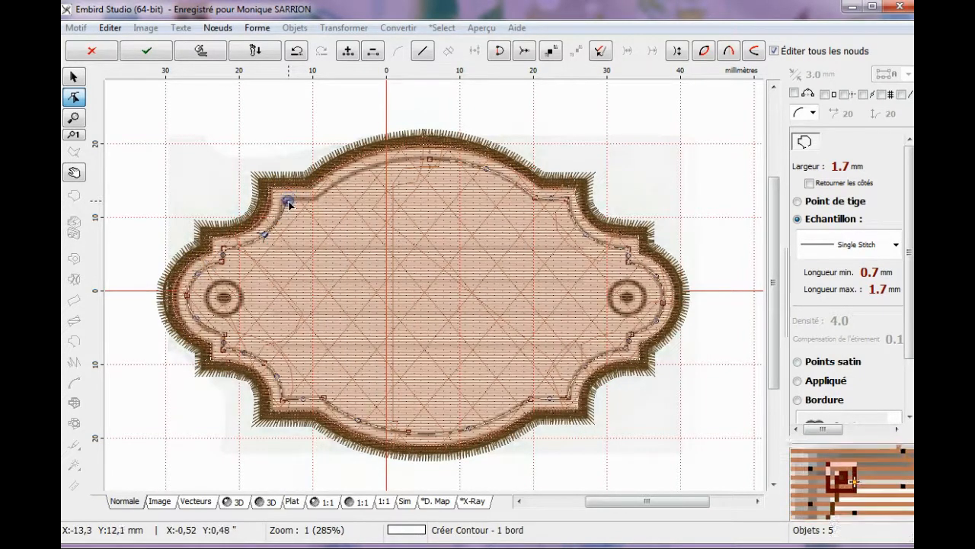
right_click(410, 115)
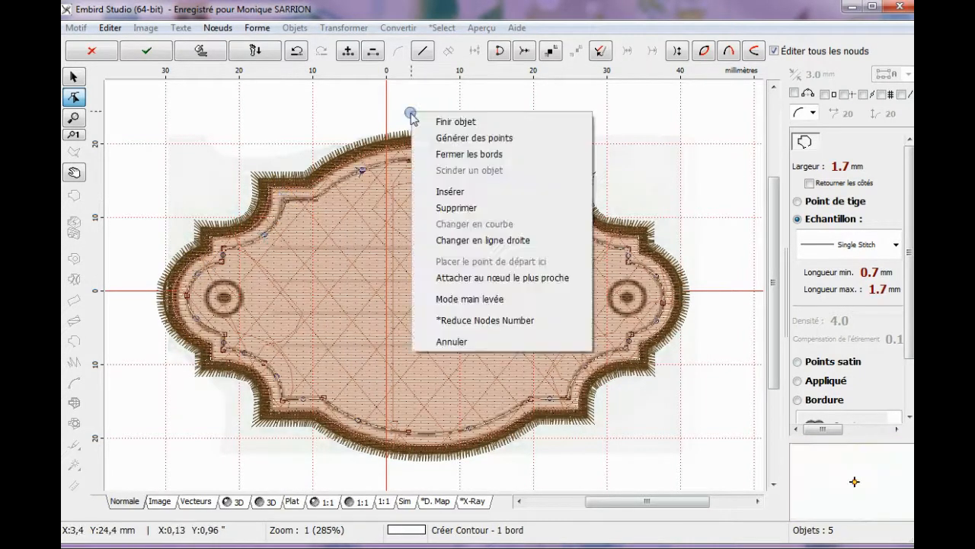
click(455, 155)
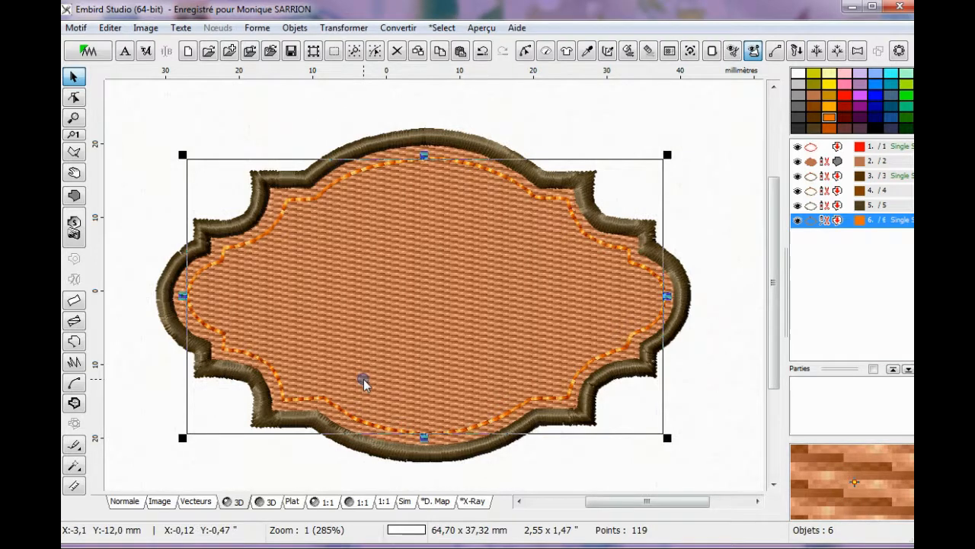
- Convert the inner outline to a 0.5 mm wide column and generate its stitches
click(140, 104)
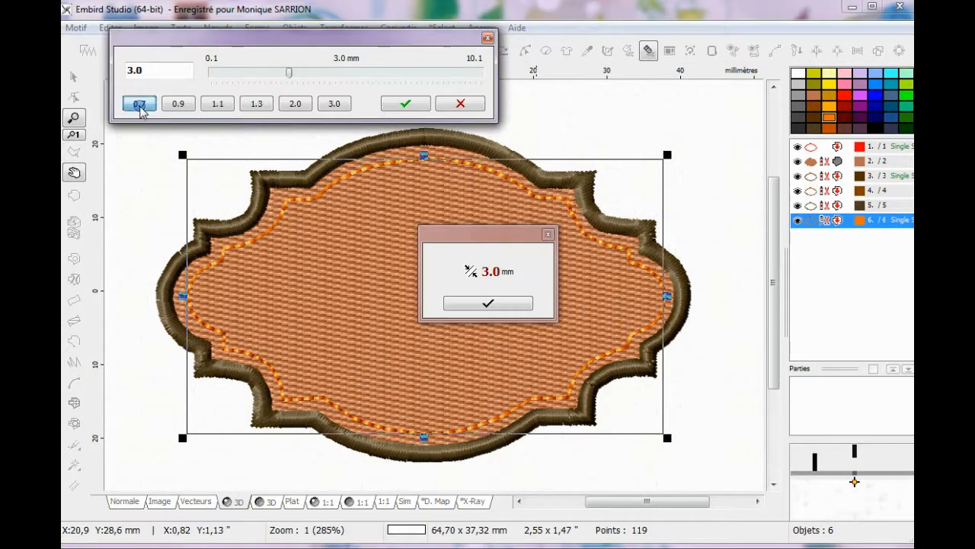
click(139, 104)
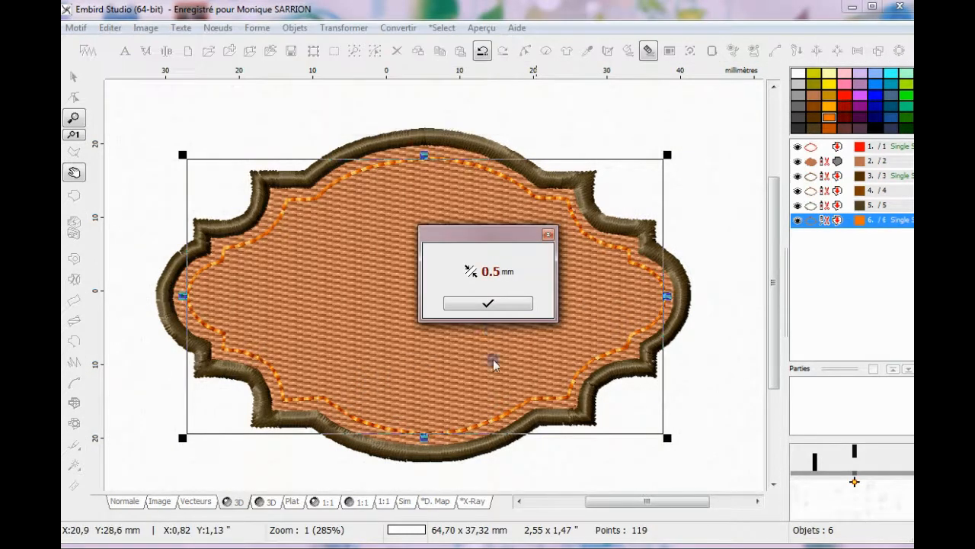
click(491, 306)
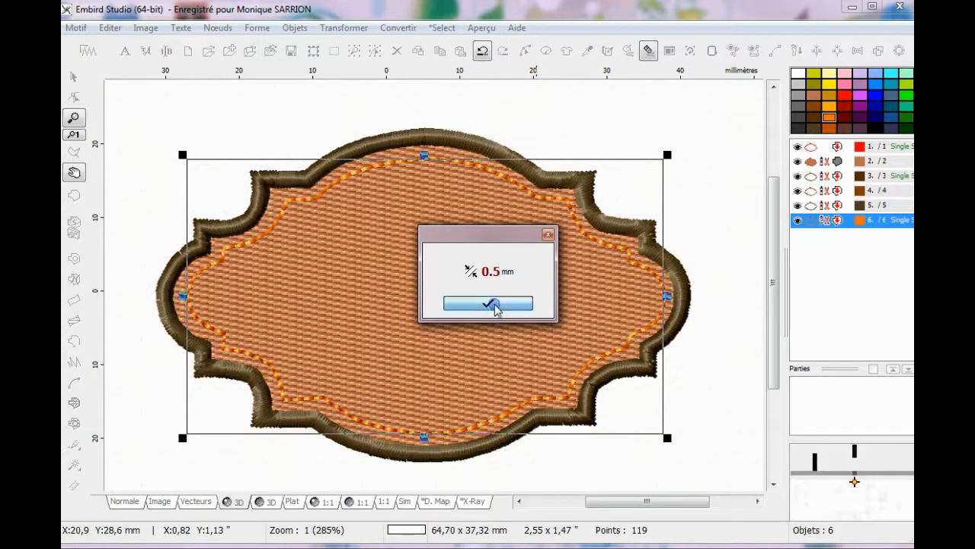
right_click(813, 220)
click(857, 145)
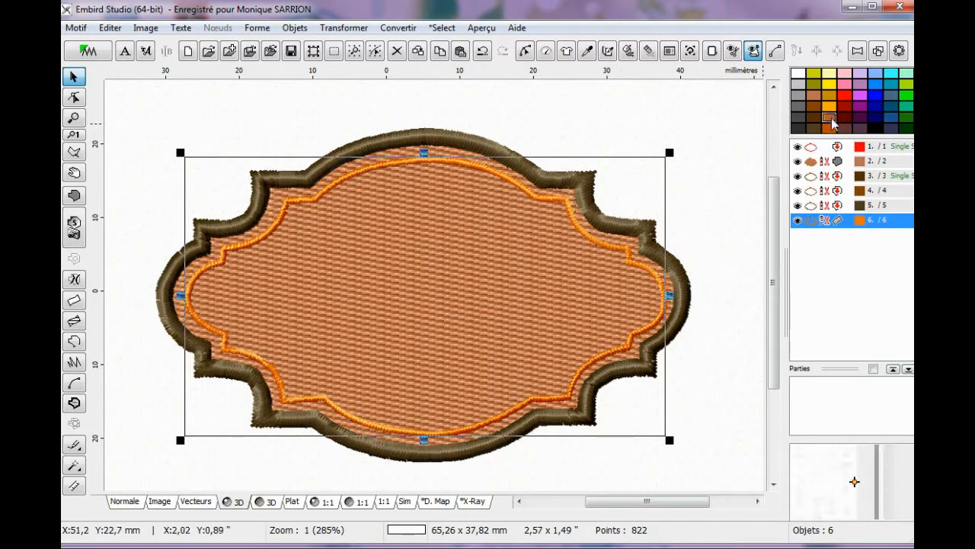
- Recolour the outer satin border light brown like the fill and the inner column outline medium brown
mouse_move(853, 224)
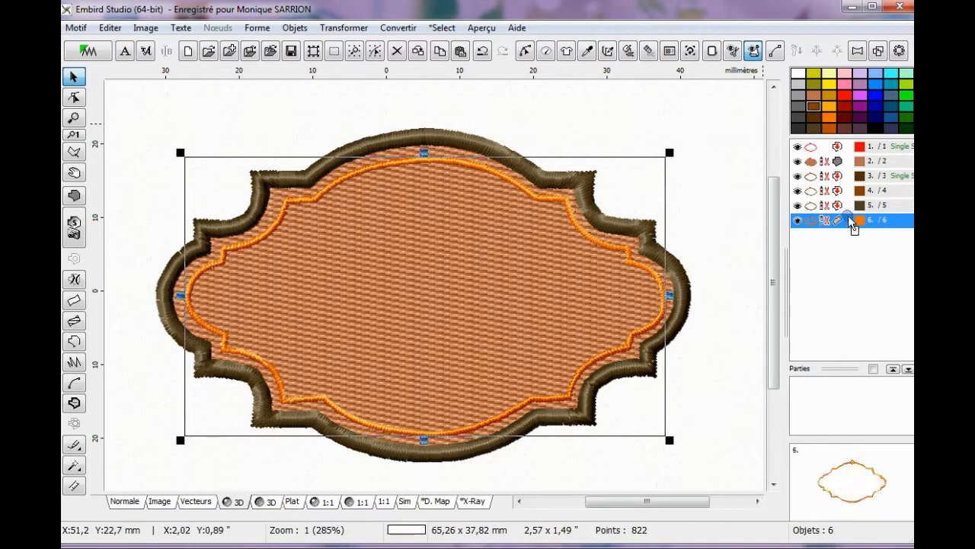
click(860, 220)
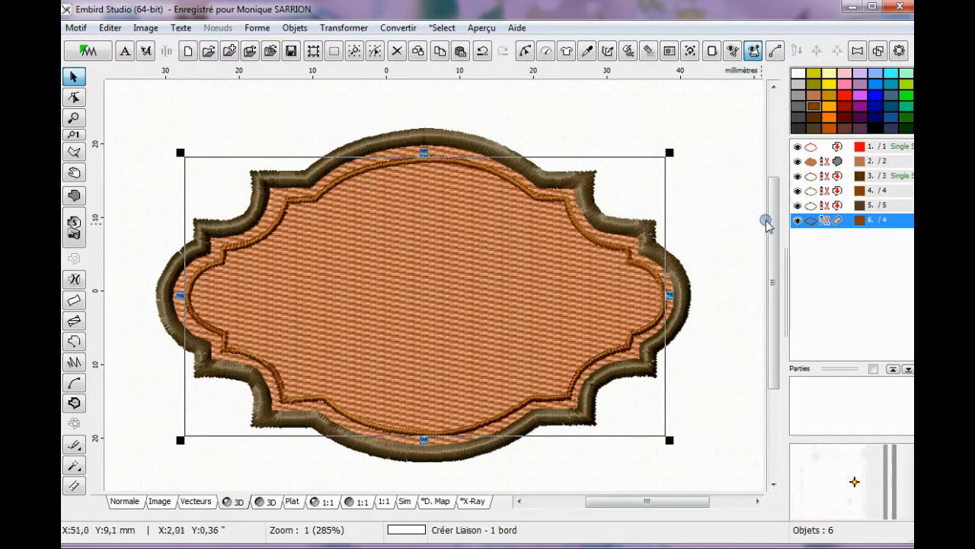
right_click(807, 208)
mouse_move(892, 208)
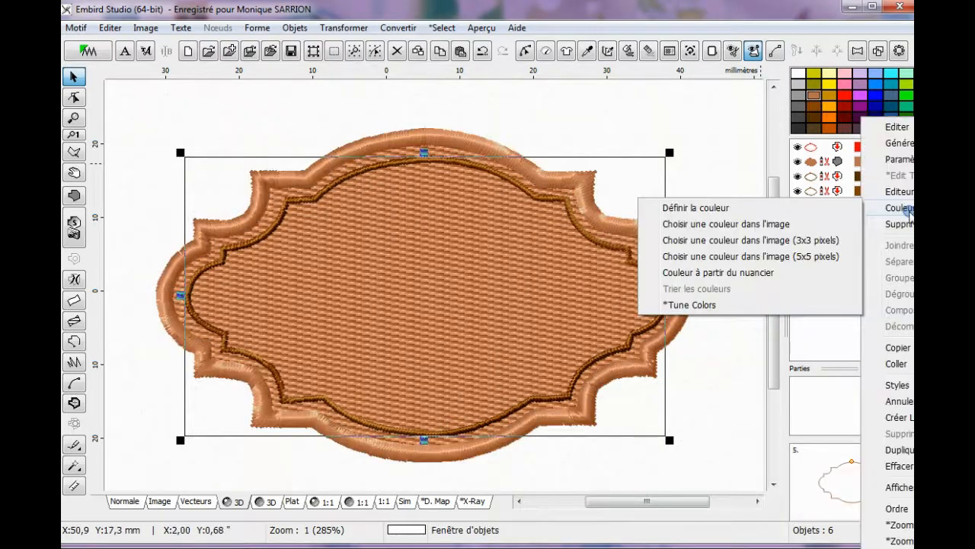
click(712, 211)
click(409, 279)
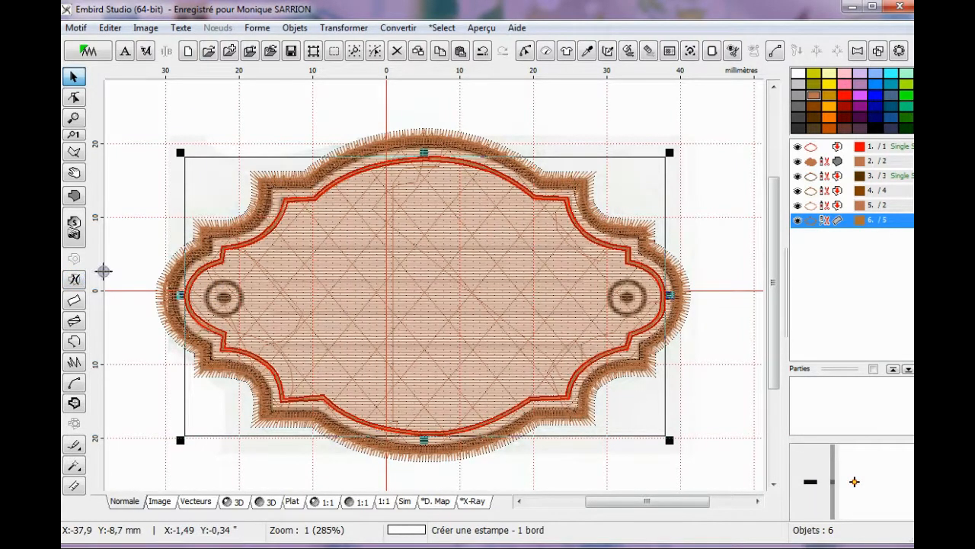
- Cut an elliptical opening of about 4.6 by 5.0 mm in the light brown fill beside the traced left ring
click(815, 163)
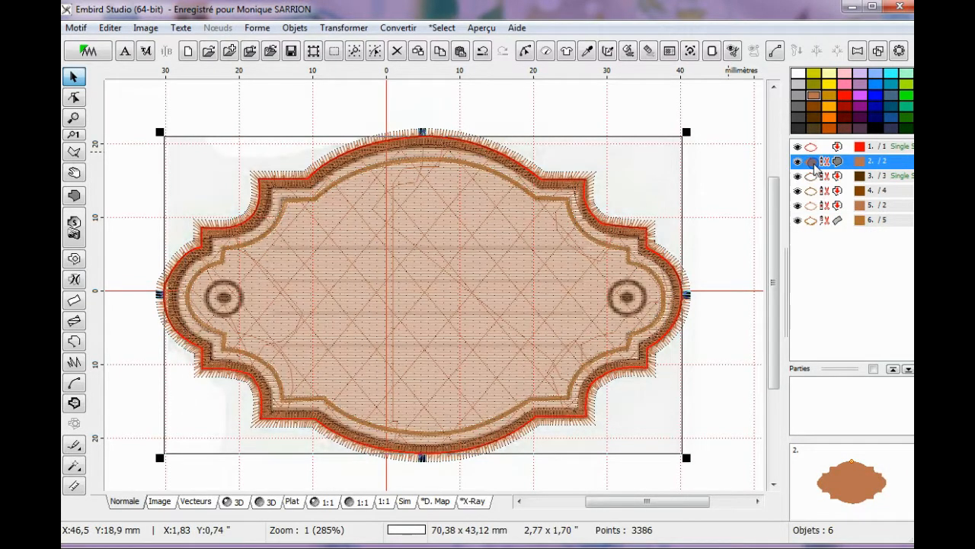
click(74, 260)
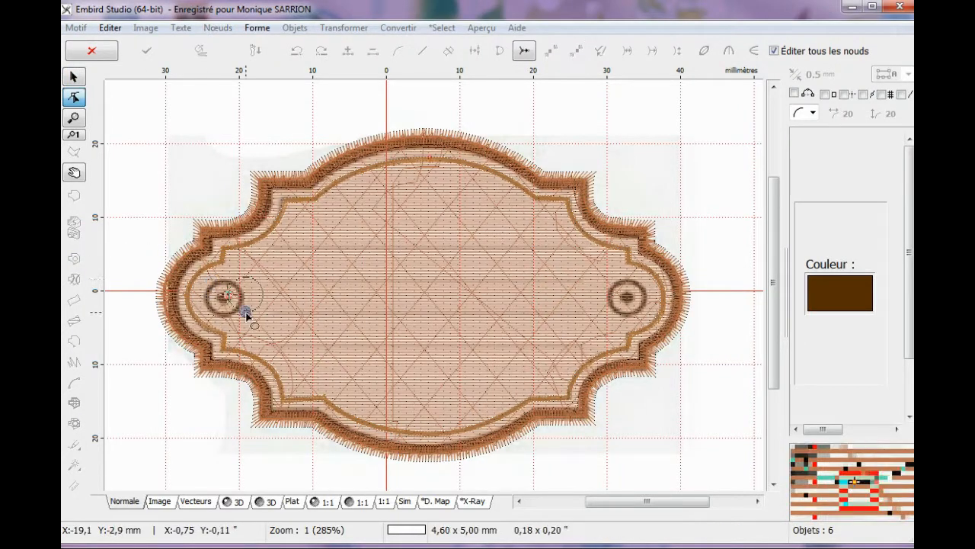
right_click(246, 317)
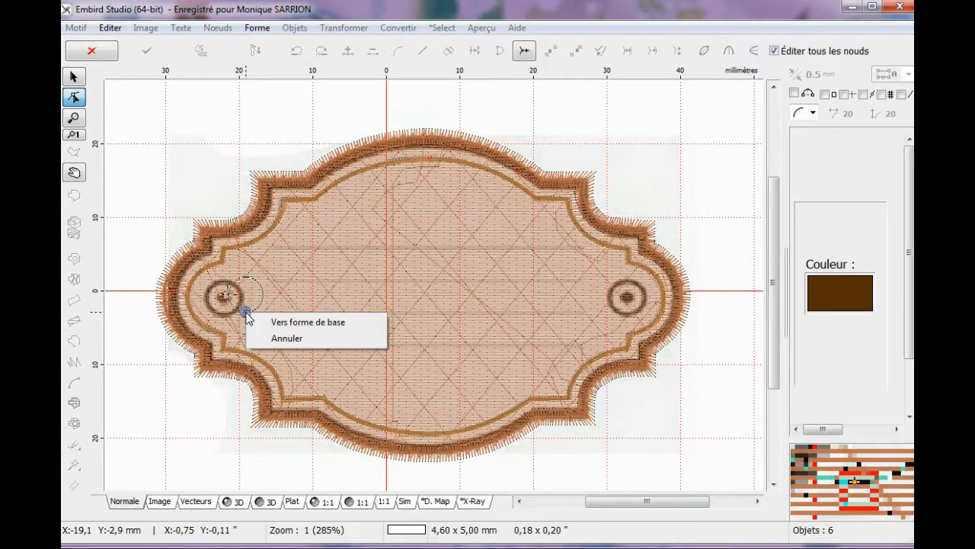
click(297, 323)
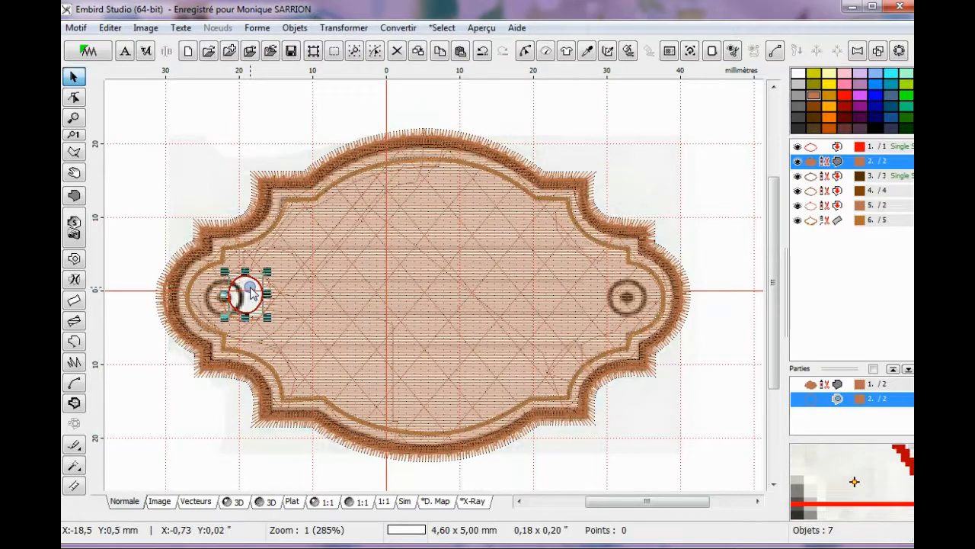
- Move the elliptical opening onto the traced left ring, regenerate the fill's stitches and show the design in 3D
drag(251, 294, 225, 298)
right_click(366, 260)
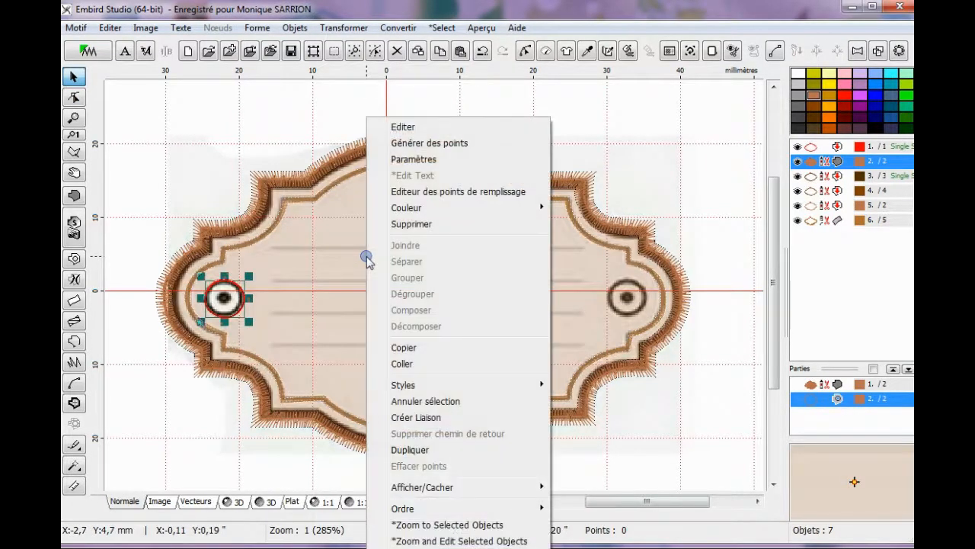
click(426, 145)
click(239, 502)
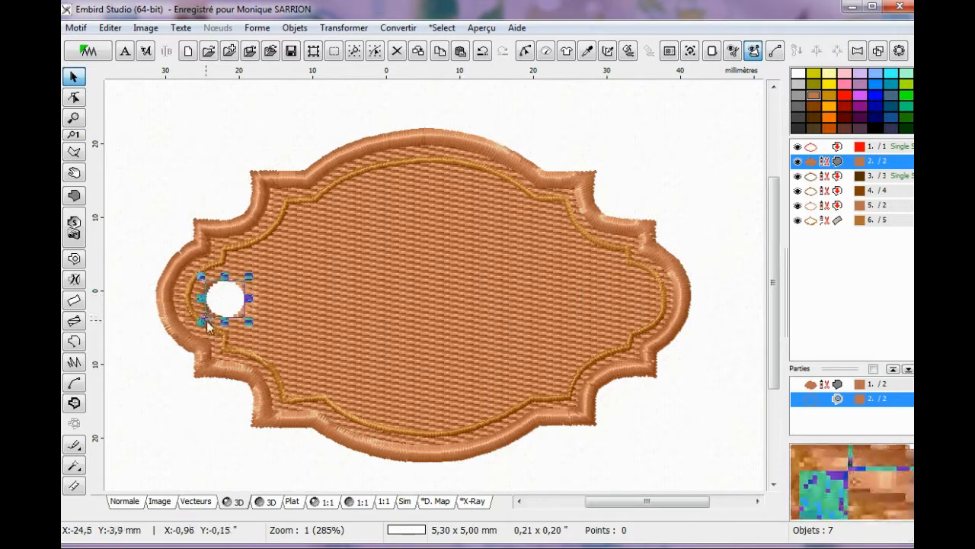
- Create a single-stitch outline from a four-element ellipse of about 7.0 by 6.6 mm on the fill, right of the opening
click(73, 340)
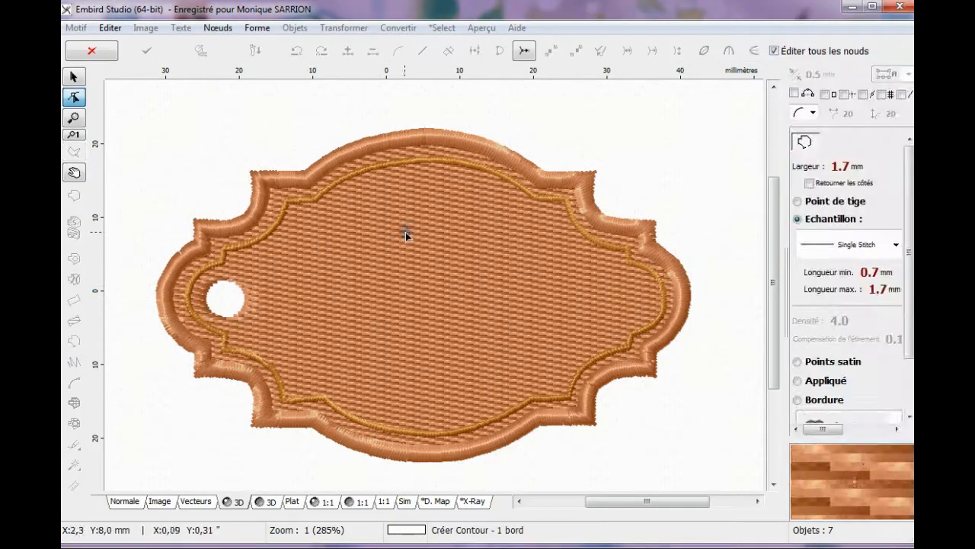
click(331, 271)
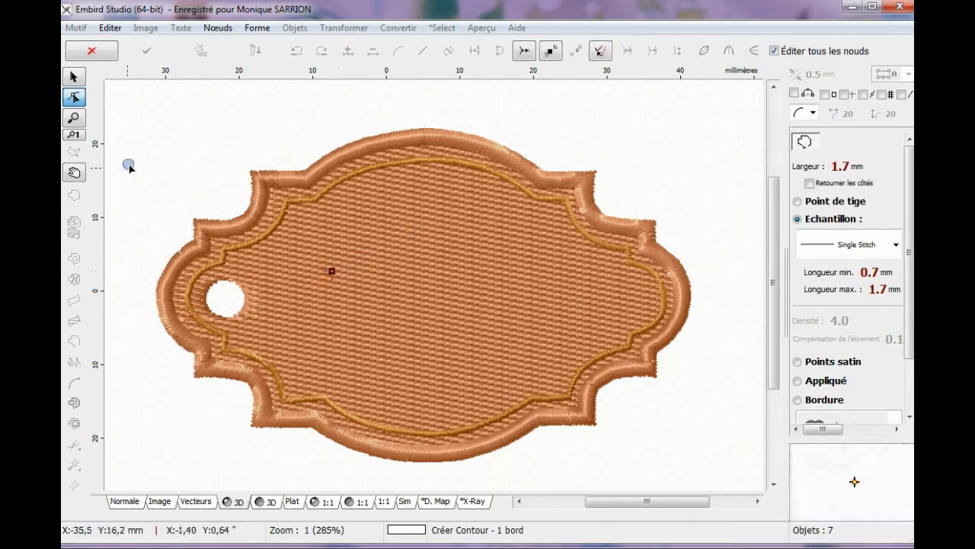
click(257, 28)
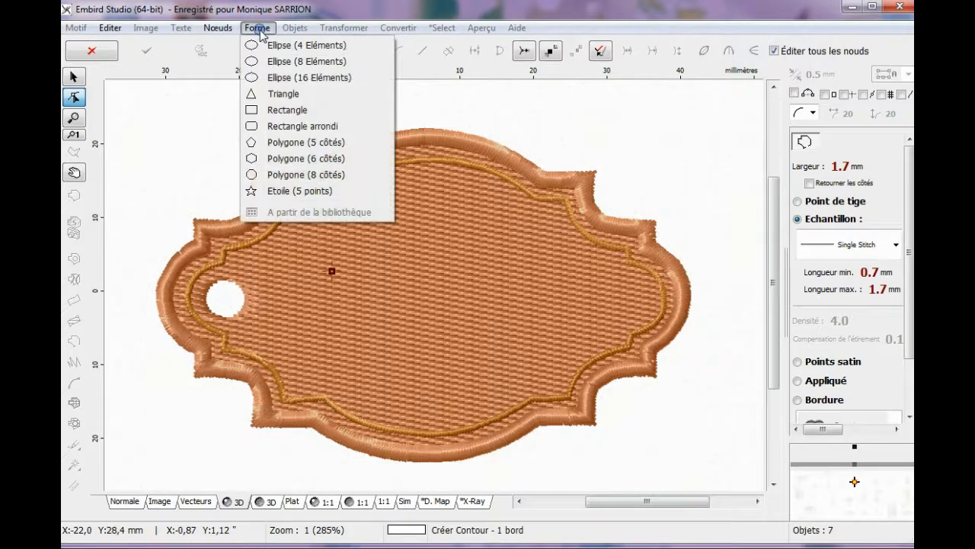
click(259, 45)
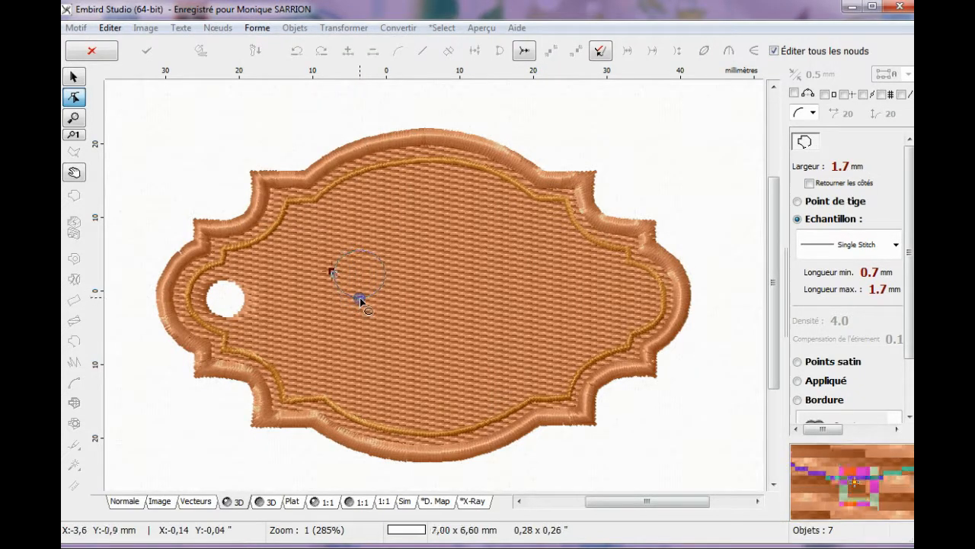
click(360, 301)
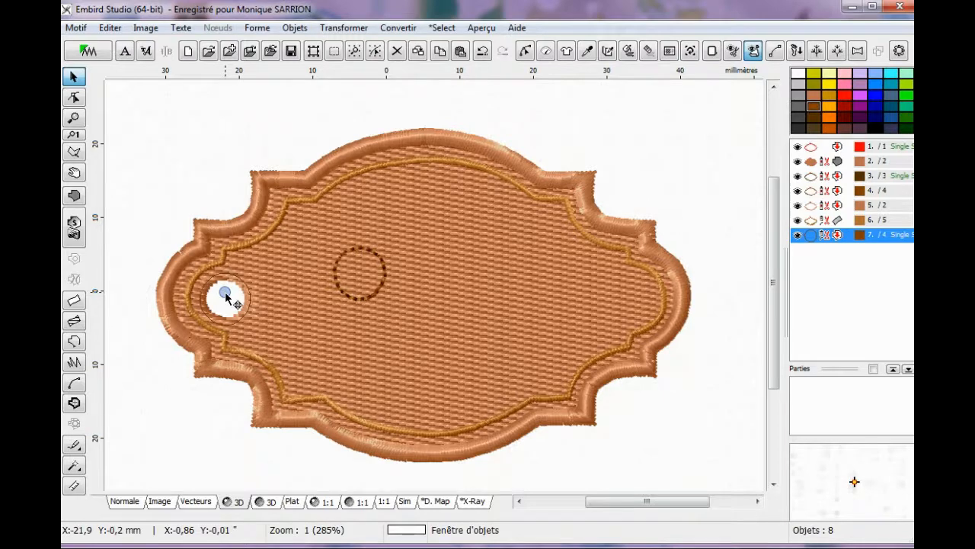
- Move the elliptical outline around the left opening and reduce its height to fit, about 6.5 by 6.2 mm overall
drag(225, 297, 224, 298)
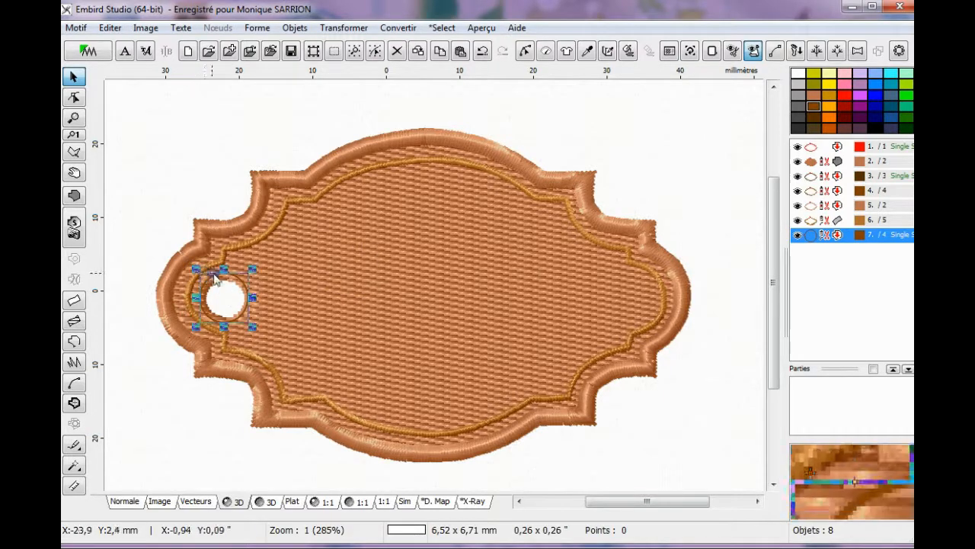
click(206, 358)
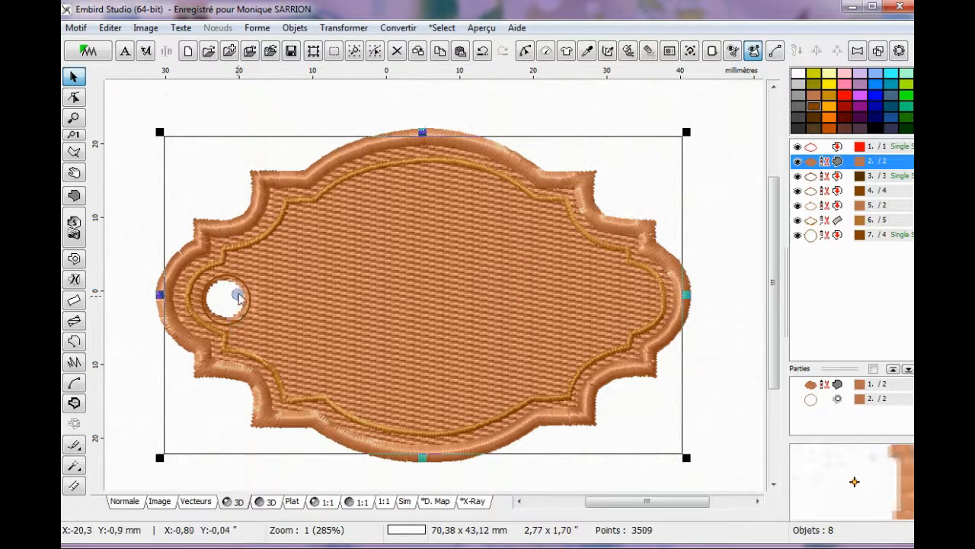
click(810, 237)
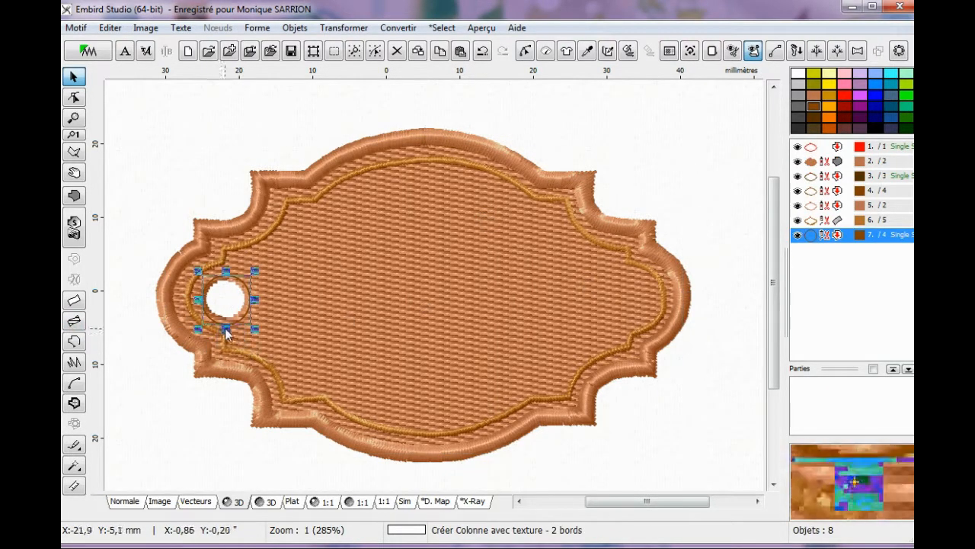
drag(225, 326, 225, 321)
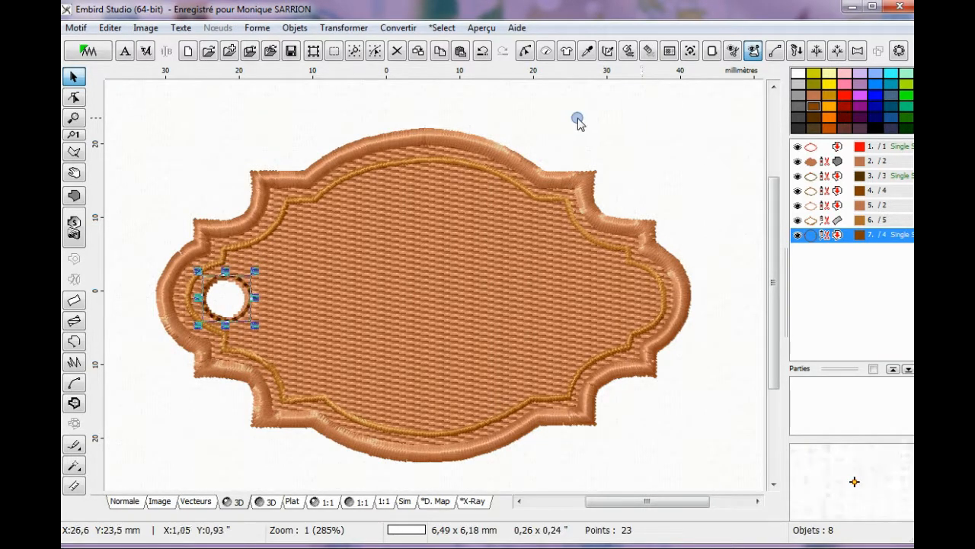
- Try converting the outline around the left opening to a 0.6 mm wide column and undo the conversion
click(397, 28)
click(488, 79)
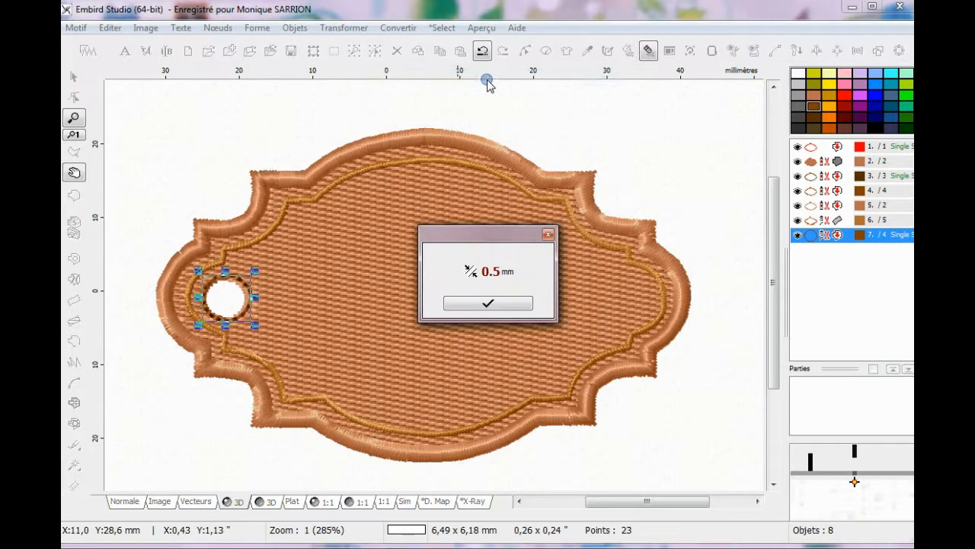
scroll(487, 297, up, 1)
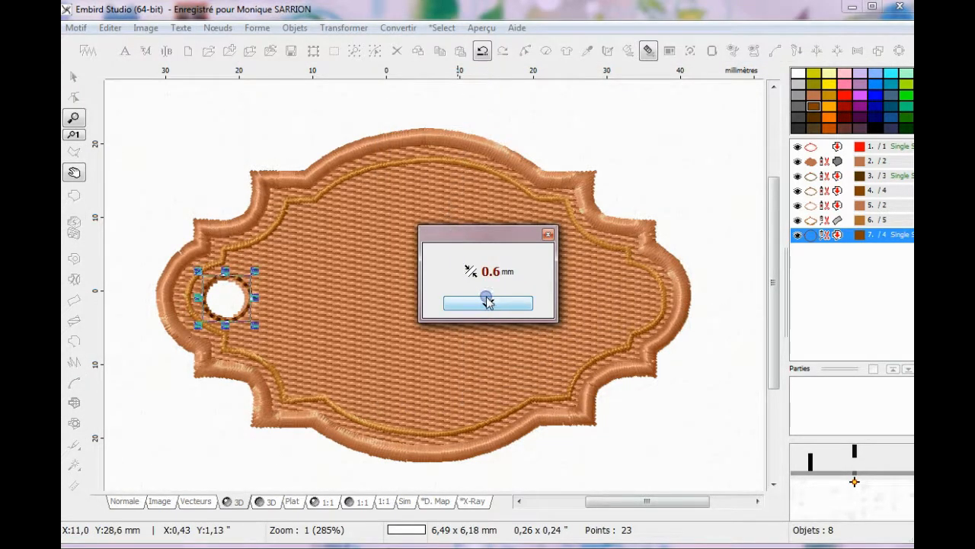
click(489, 304)
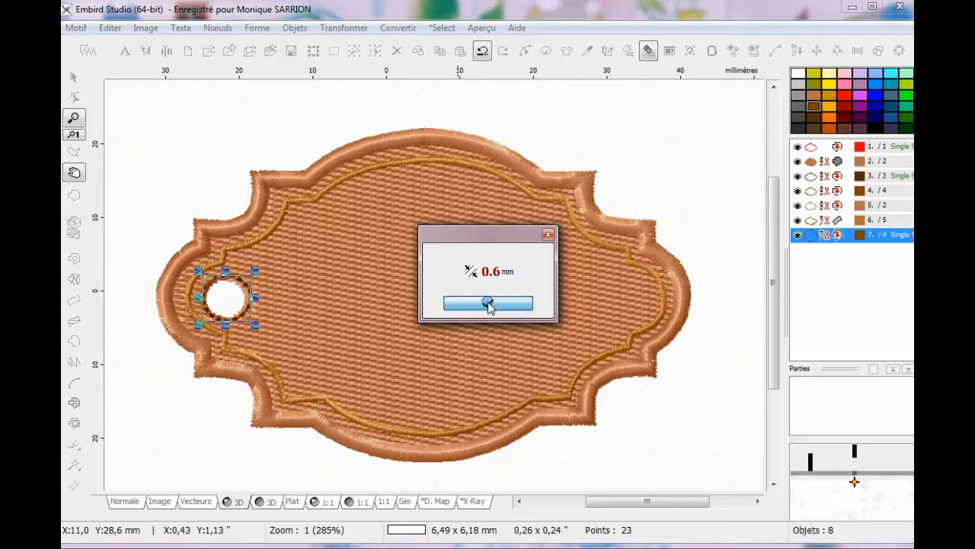
click(481, 51)
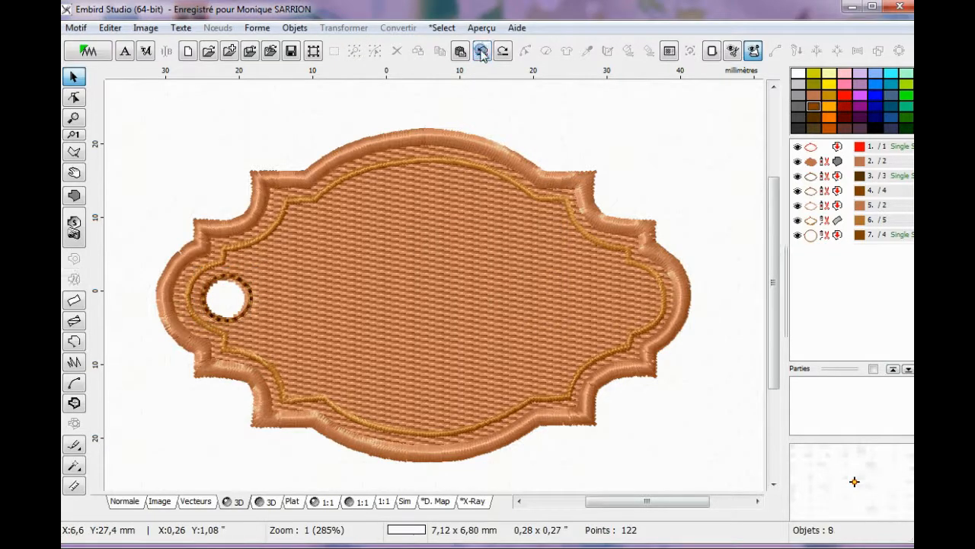
- Convert the outline around the left opening to a column, generate its stitches and select the resulting ring
click(398, 28)
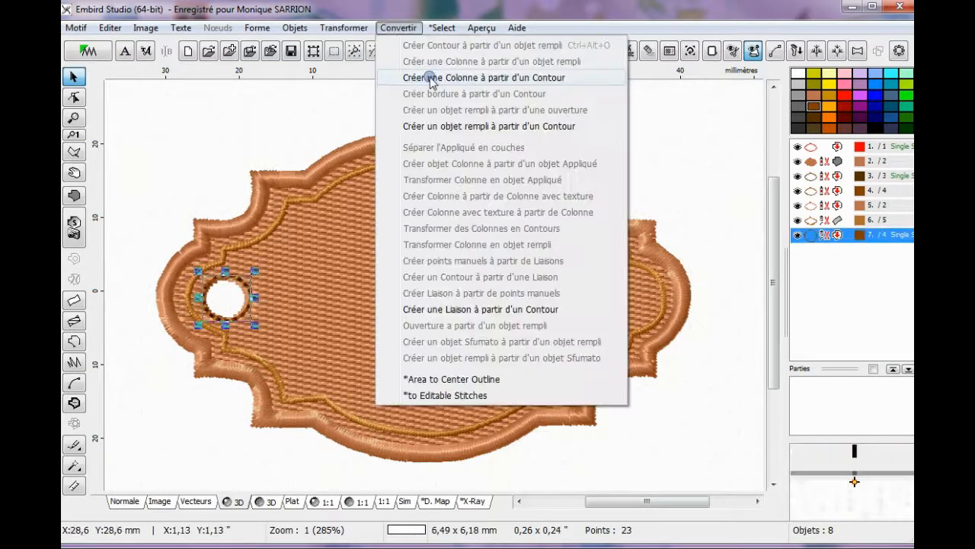
click(429, 77)
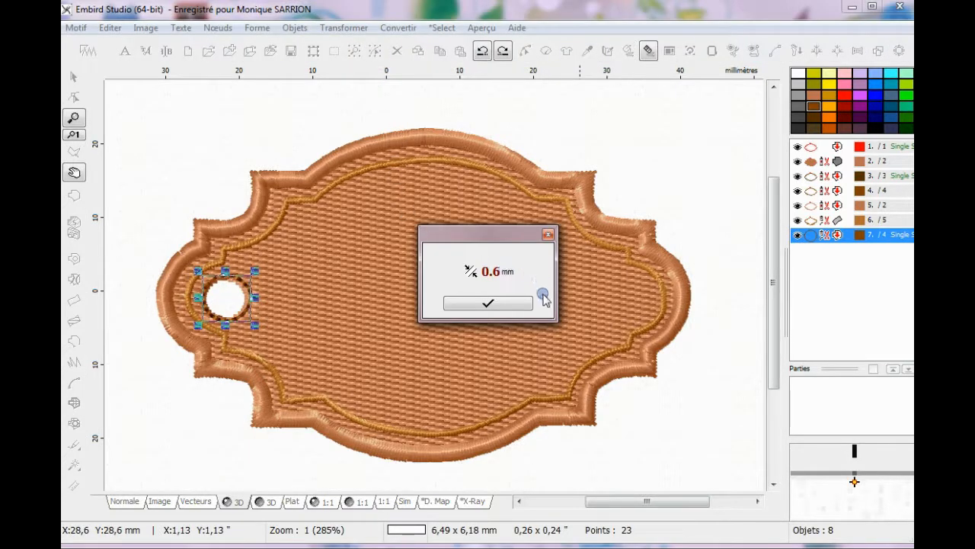
key(Return)
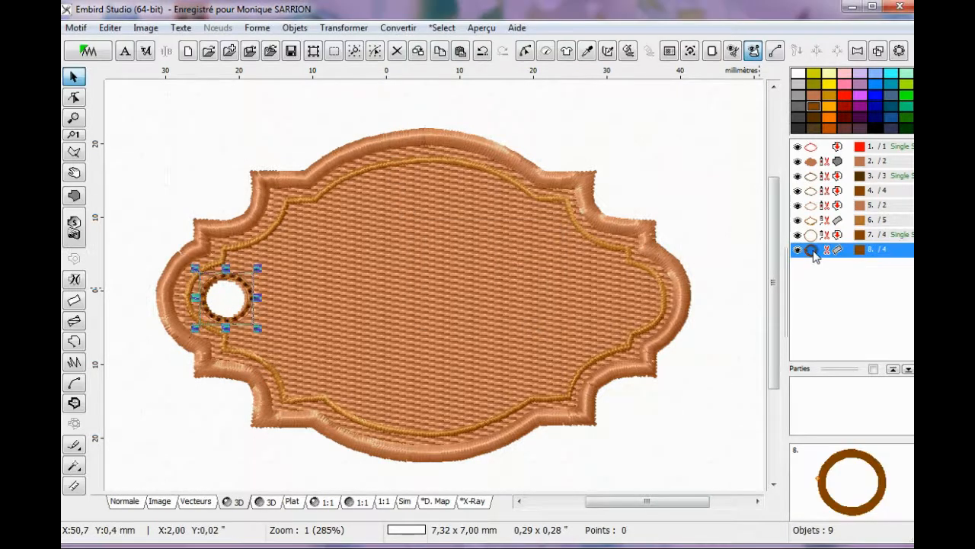
right_click(814, 255)
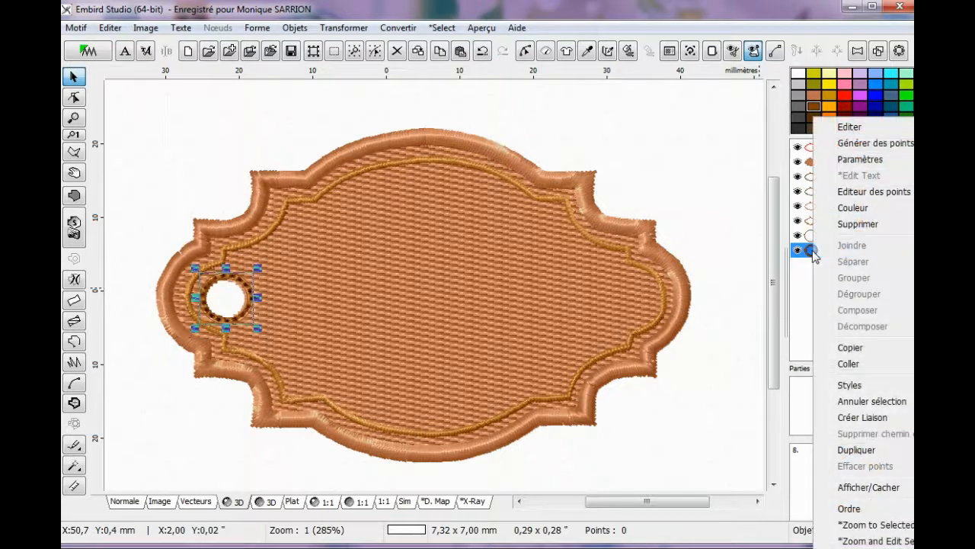
click(218, 294)
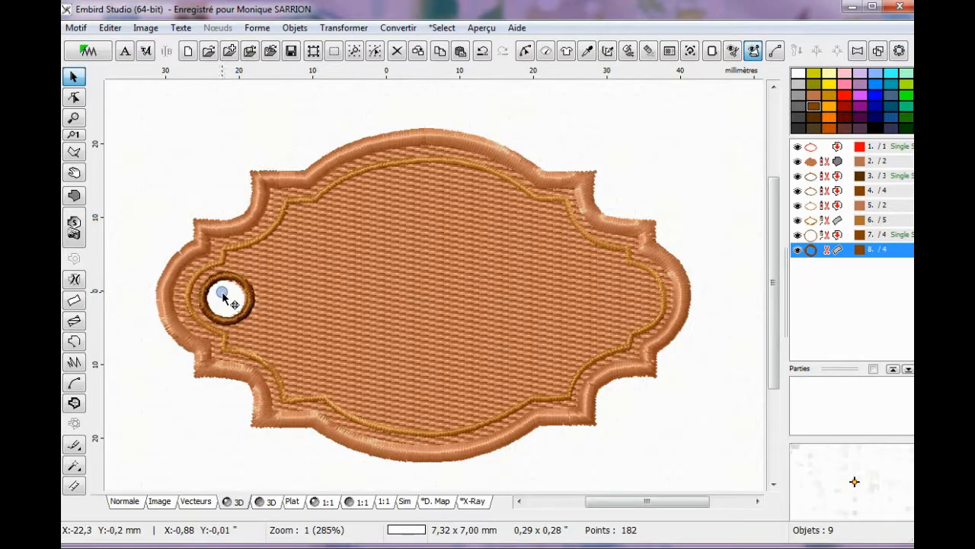
click(223, 299)
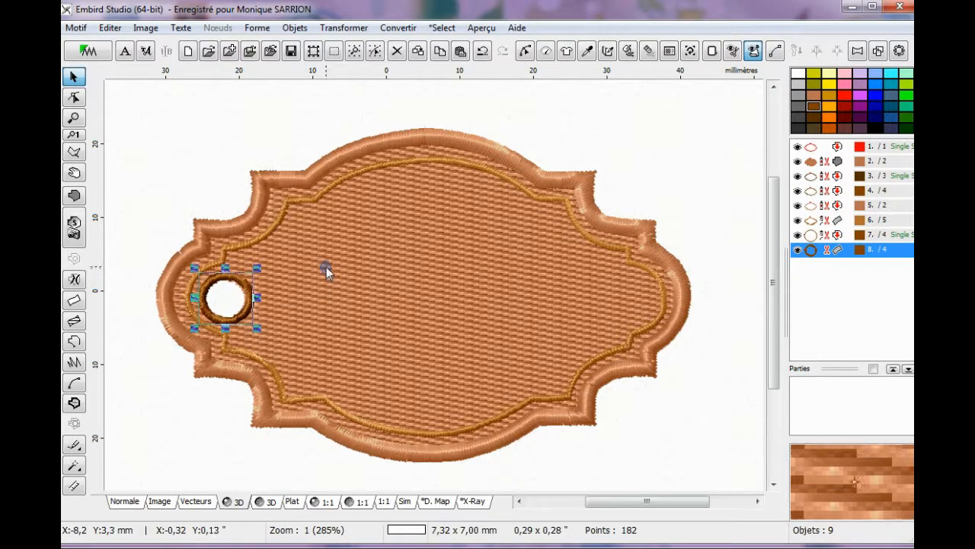